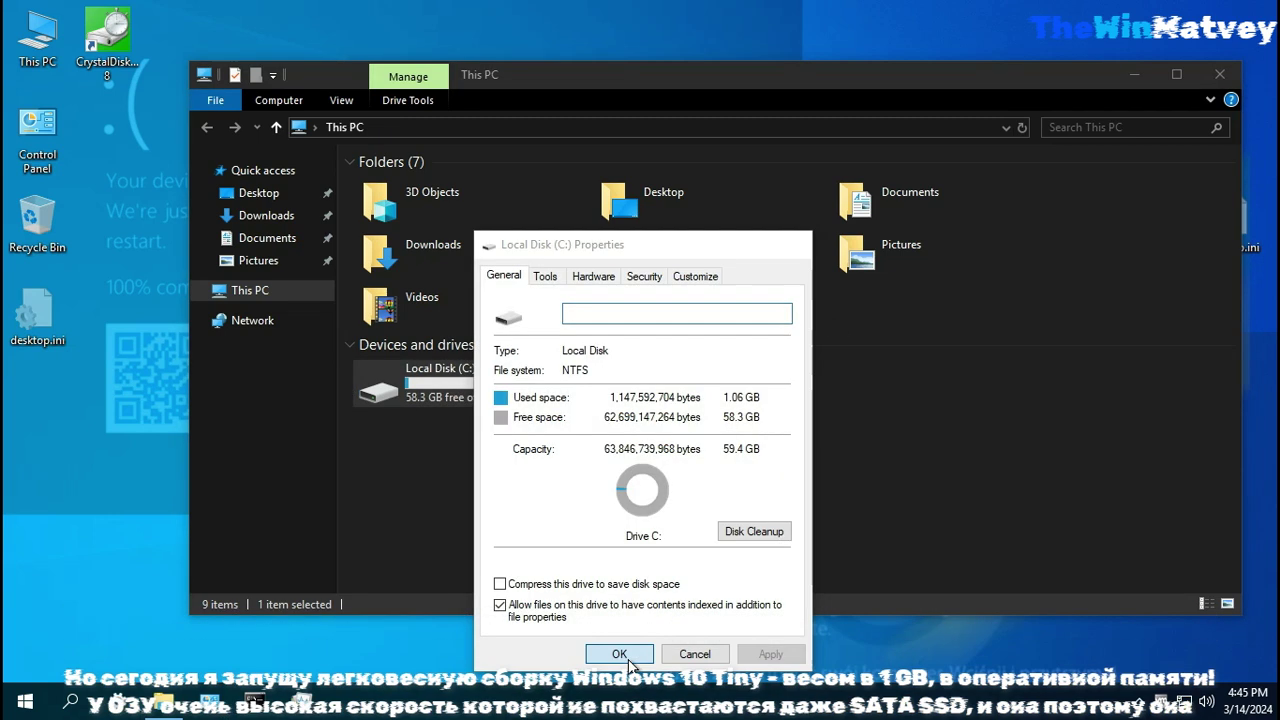
Close the C: drive properties and file window, and benchmark drive C: with CrystalDiskMark's SEQ1M Q8T1 test.
click(695, 652)
click(1220, 74)
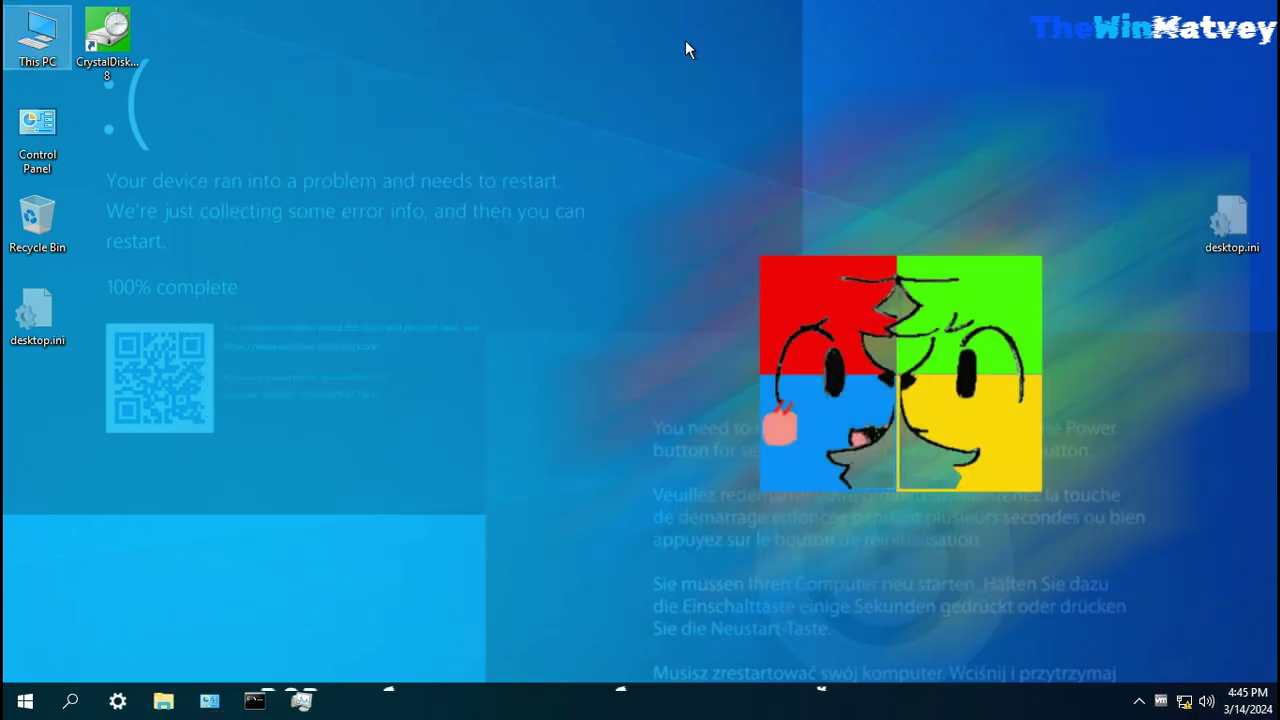
right_click(108, 46)
click(118, 100)
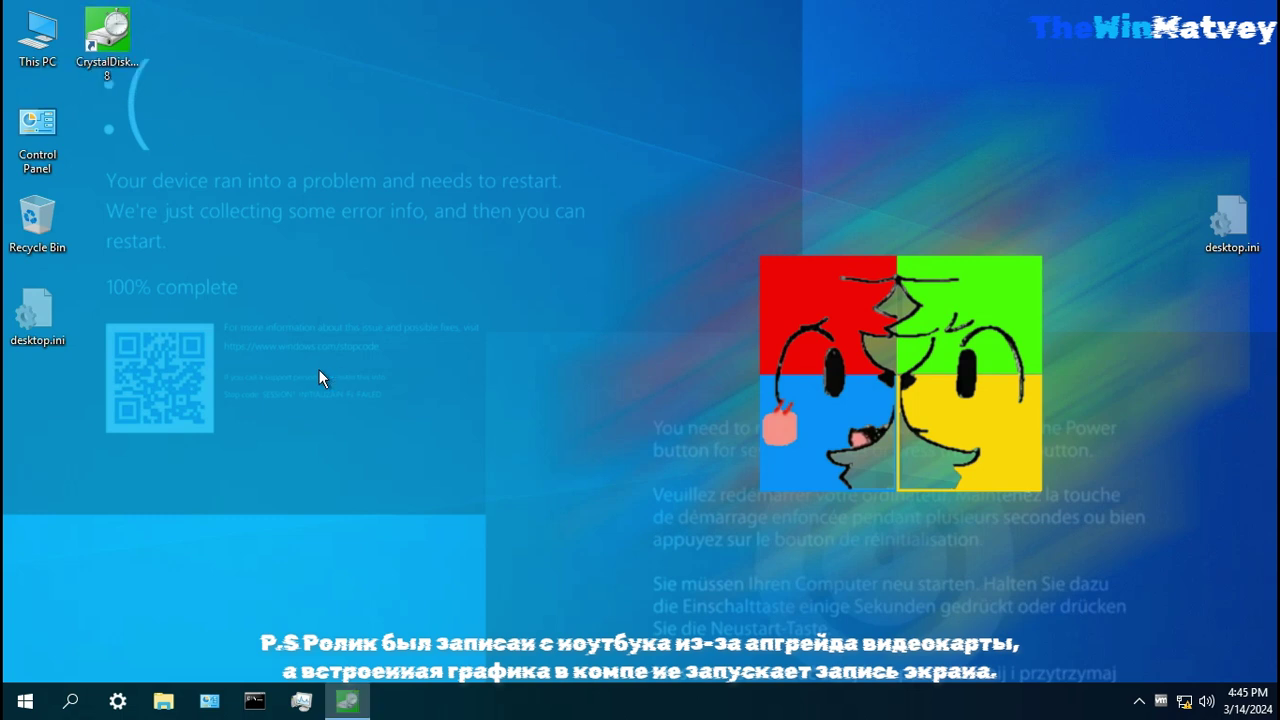
click(476, 303)
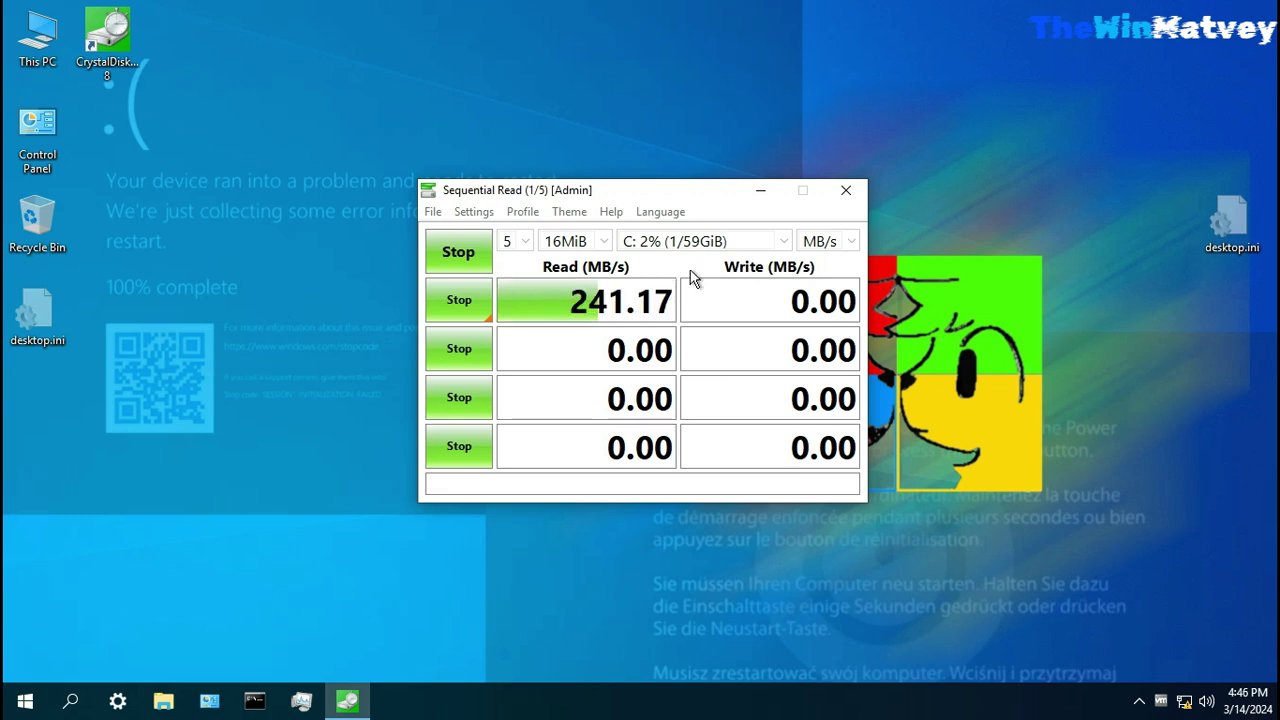
click(450, 316)
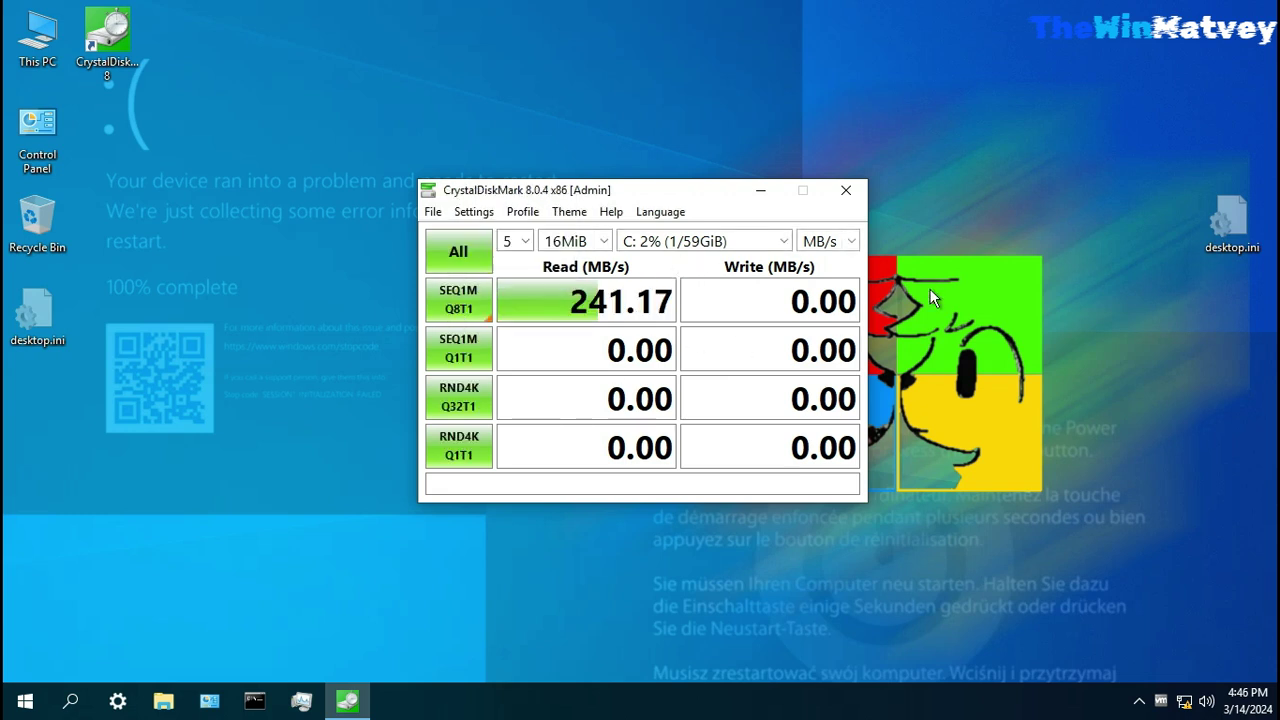
click(846, 191)
Leave the full-screen view of the Windows 10 on RAM virtual machine and close it by powering it off.
mouse_move(920, 8)
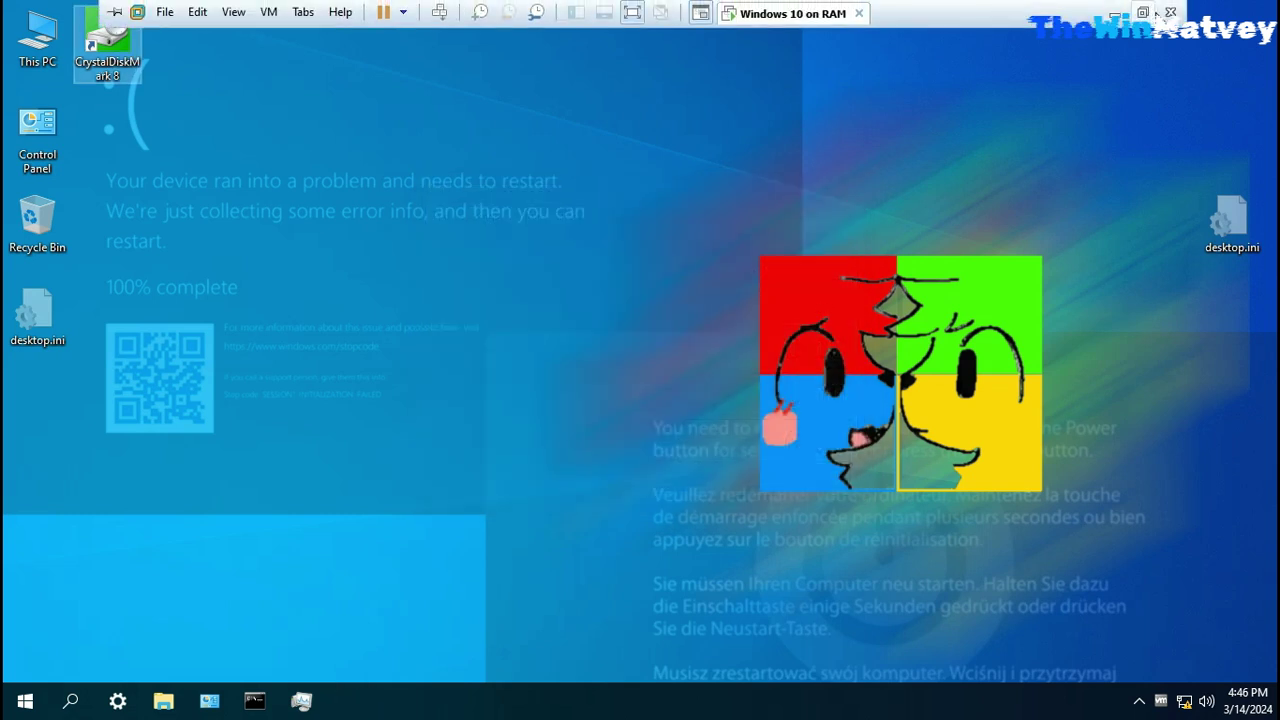
click(1149, 13)
click(337, 73)
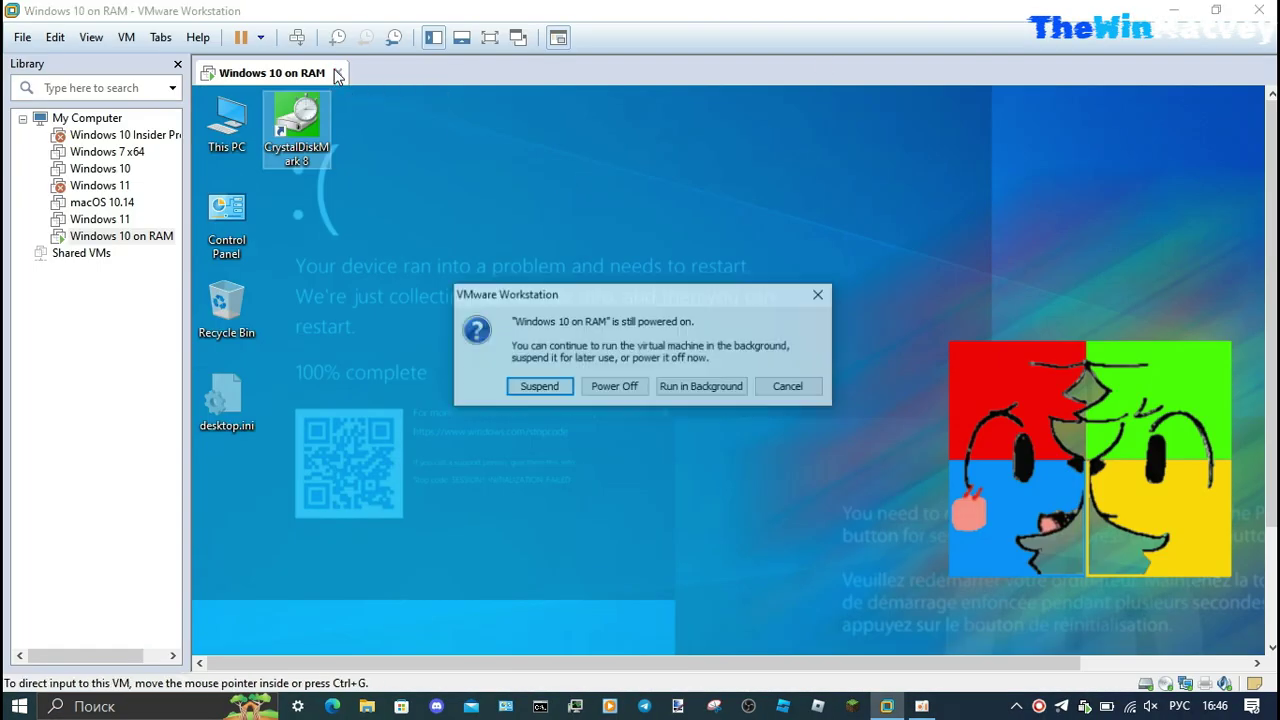
click(612, 388)
Compact the Windows 10 on RAM virtual machine's SCSI hard disk and remove that disk from its hardware.
click(117, 240)
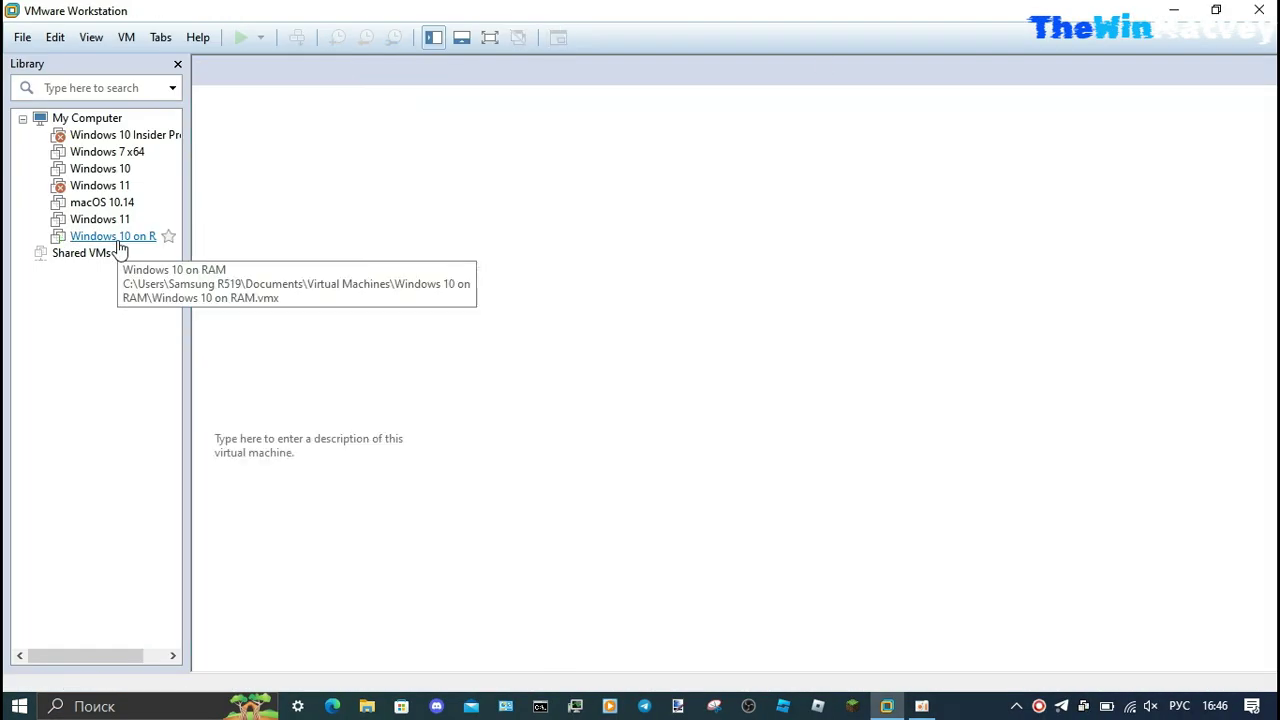
click(366, 161)
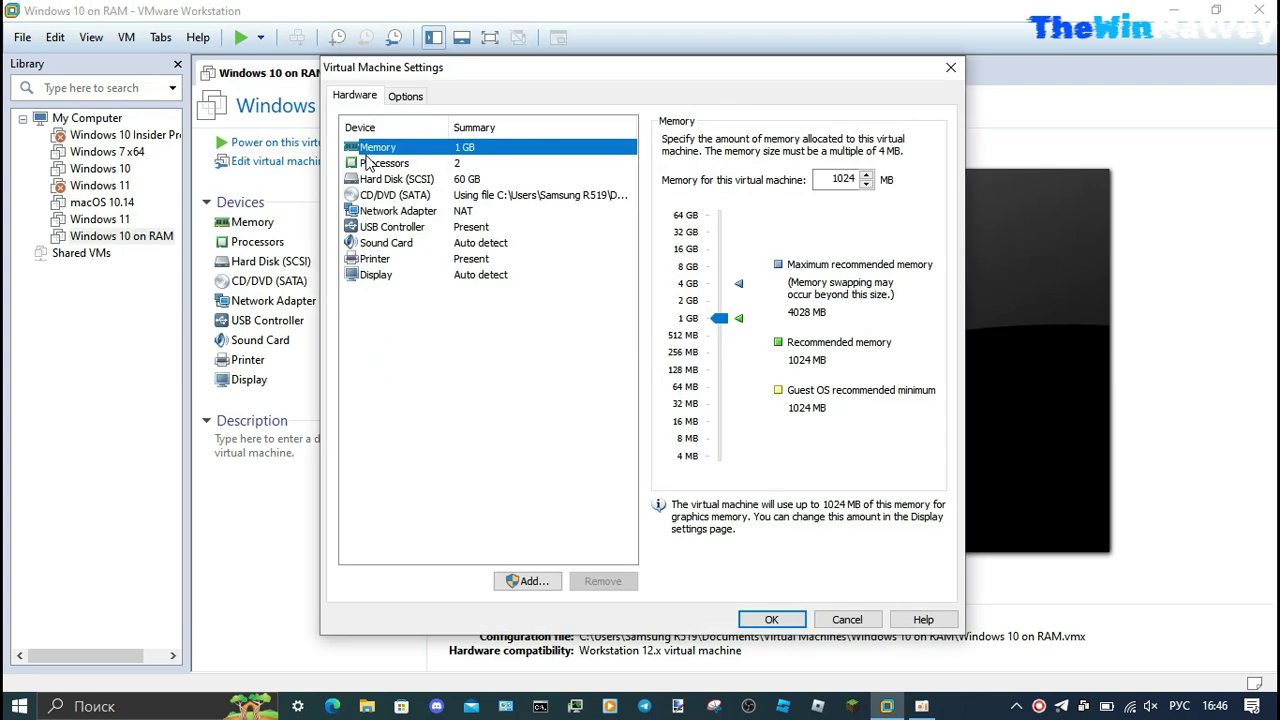
click(405, 180)
click(900, 442)
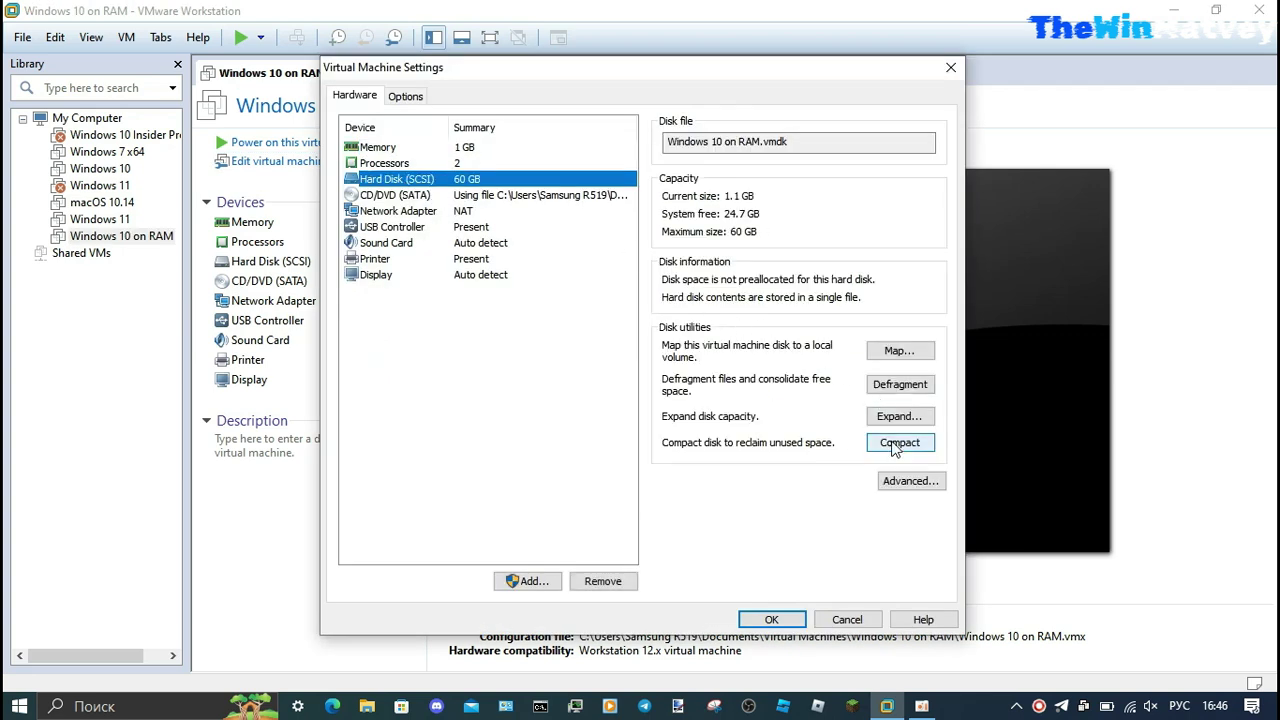
click(745, 378)
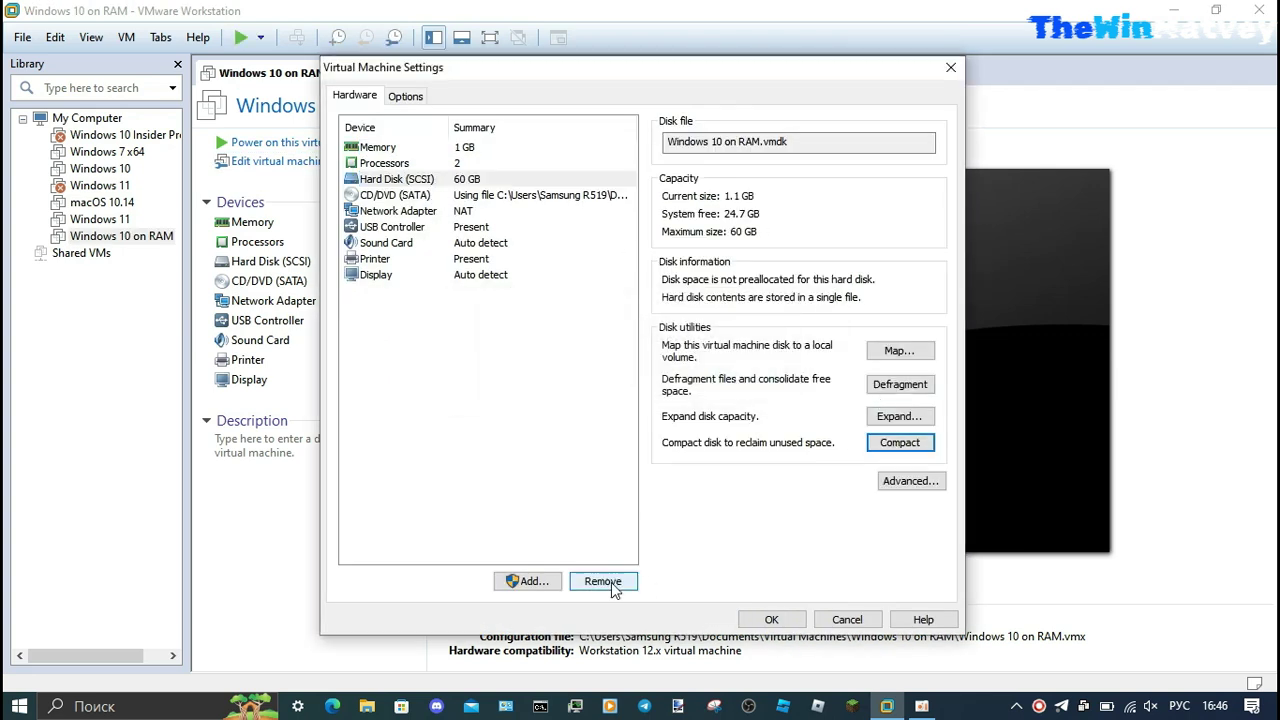
click(603, 580)
click(774, 617)
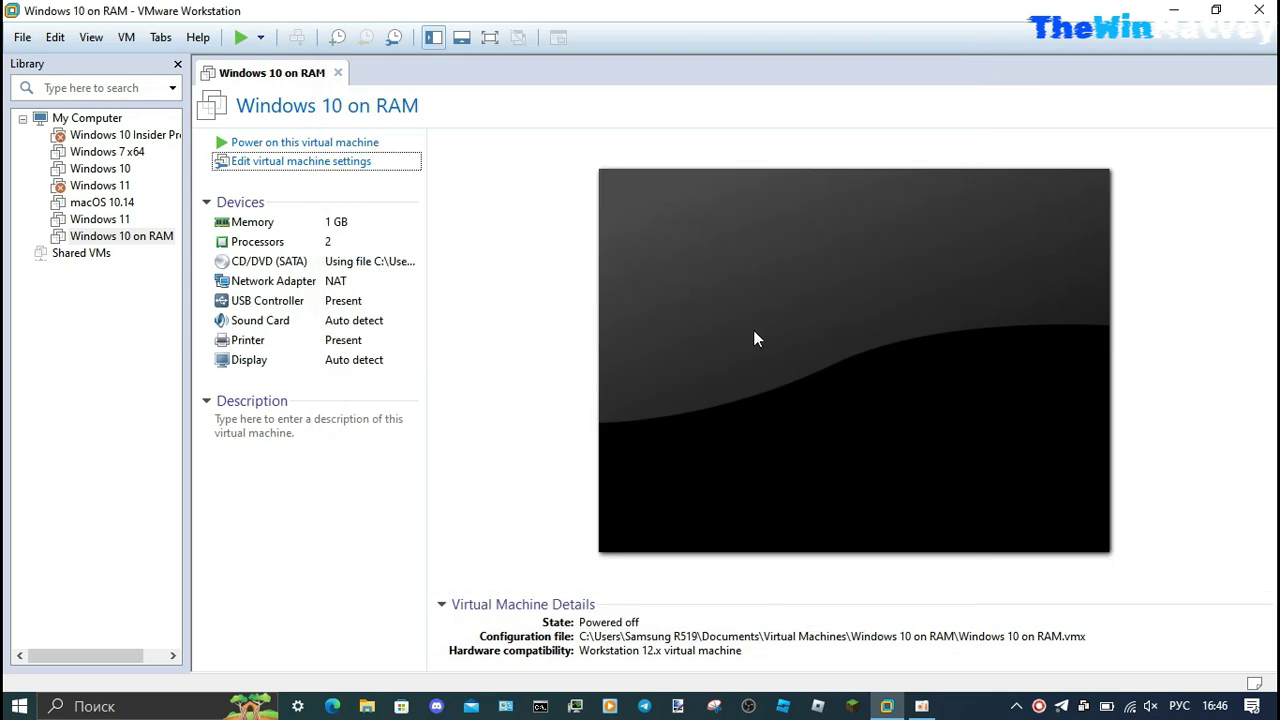
Minimize the virtual machine manager and launch OSFMount from the desktop.
click(1174, 10)
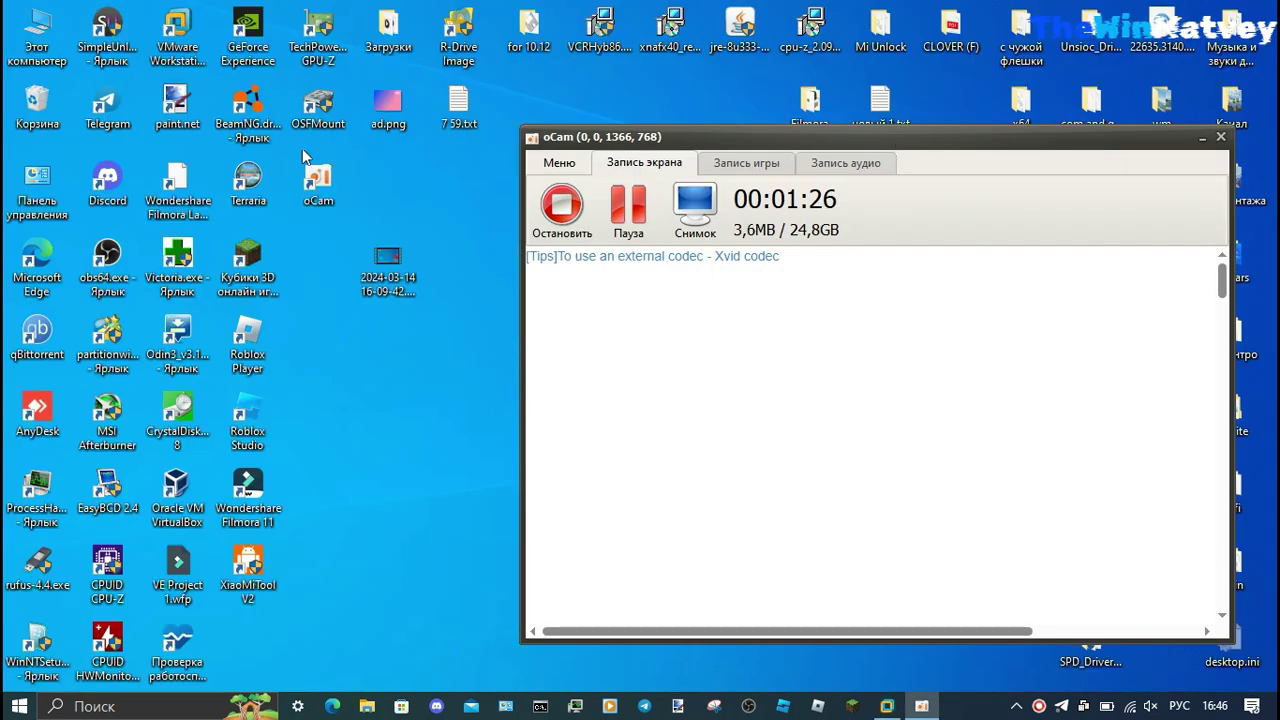
right_click(313, 111)
click(355, 158)
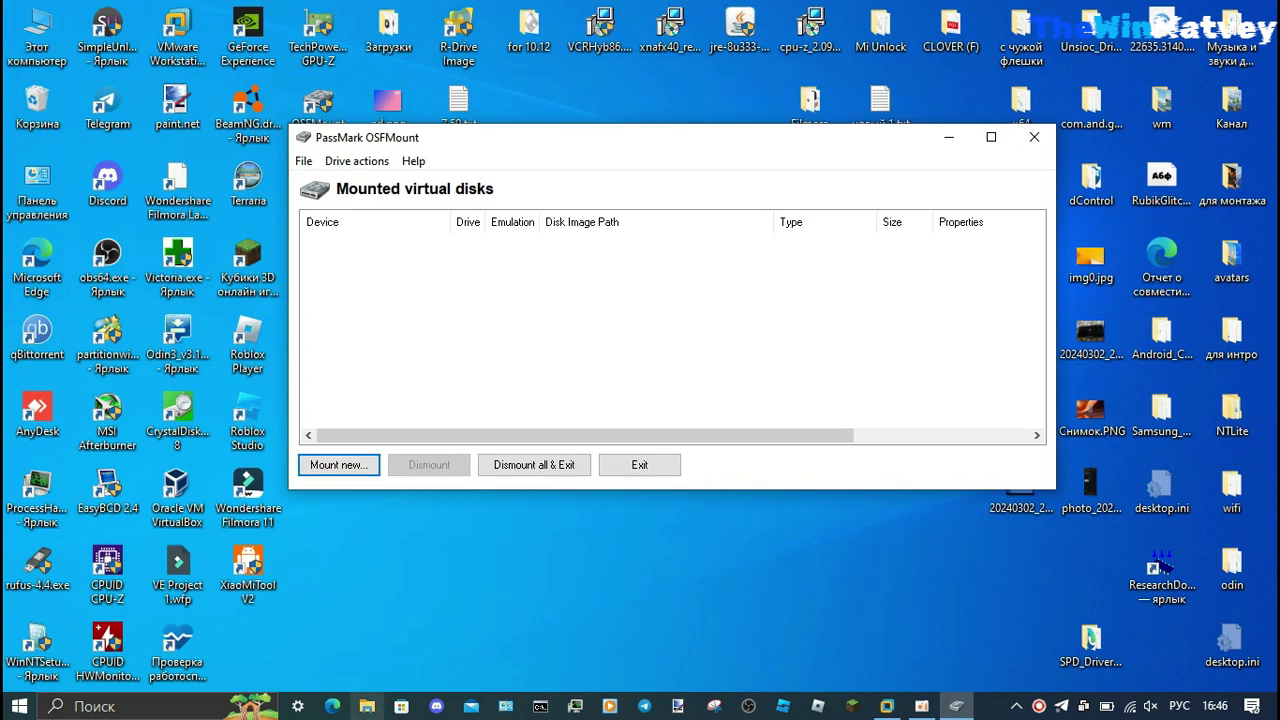
Check the size of Windows 10 on RAM.vmdk in the Documents\Virtual Machines\Windows 10 on RAM folder.
click(367, 706)
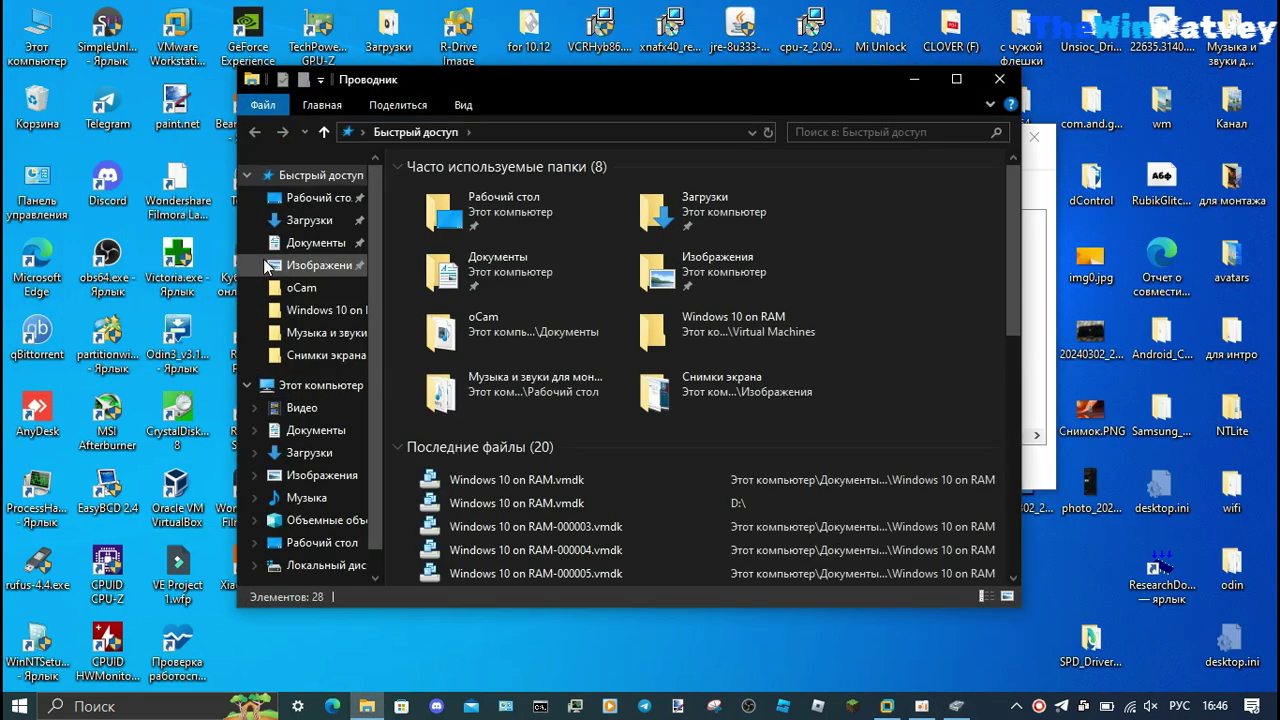
click(310, 243)
double_click(440, 246)
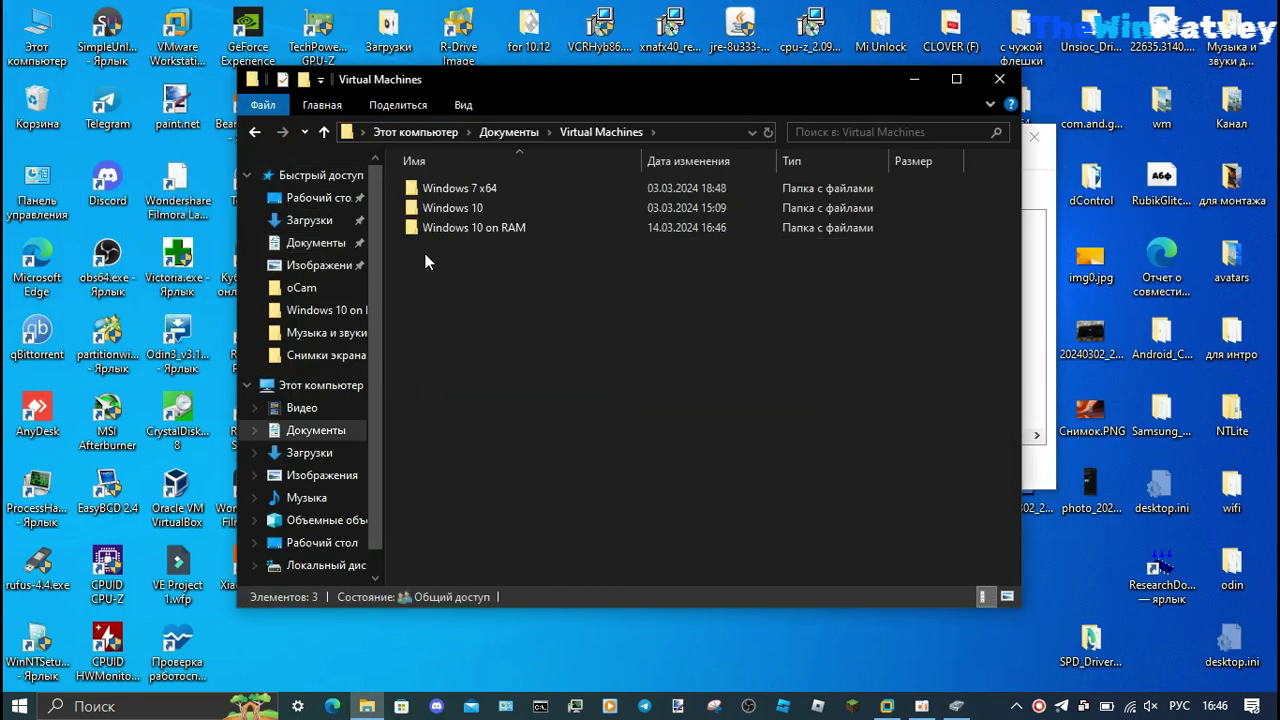
double_click(503, 229)
click(671, 462)
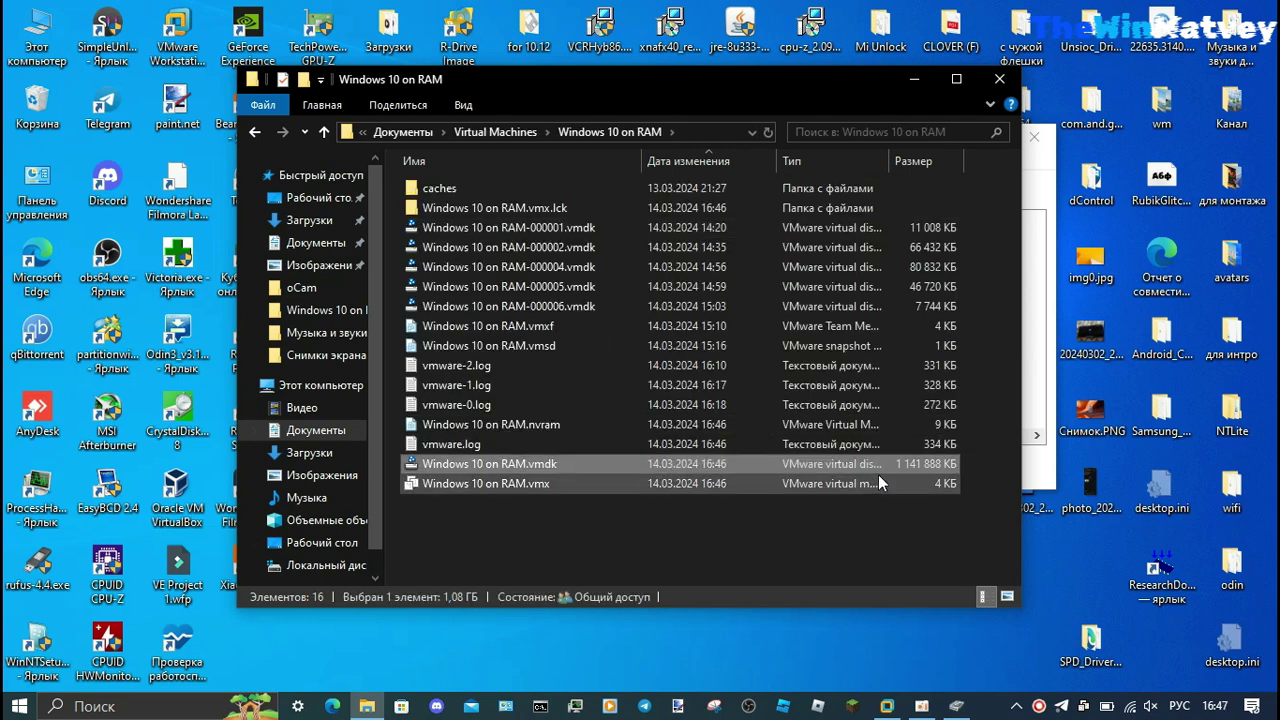
click(915, 79)
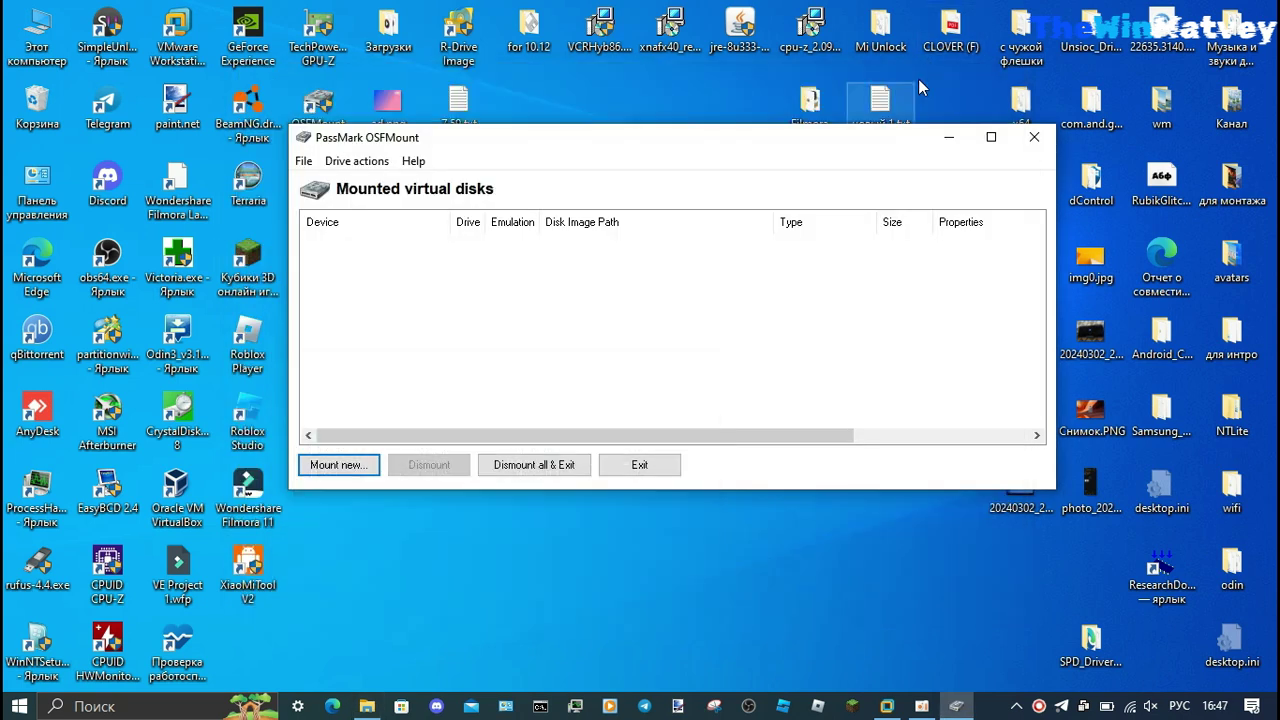
Configure a new empty RAM drive in OSFMount with a size of 1536 MB, formatted as NTFS.
click(339, 466)
click(569, 438)
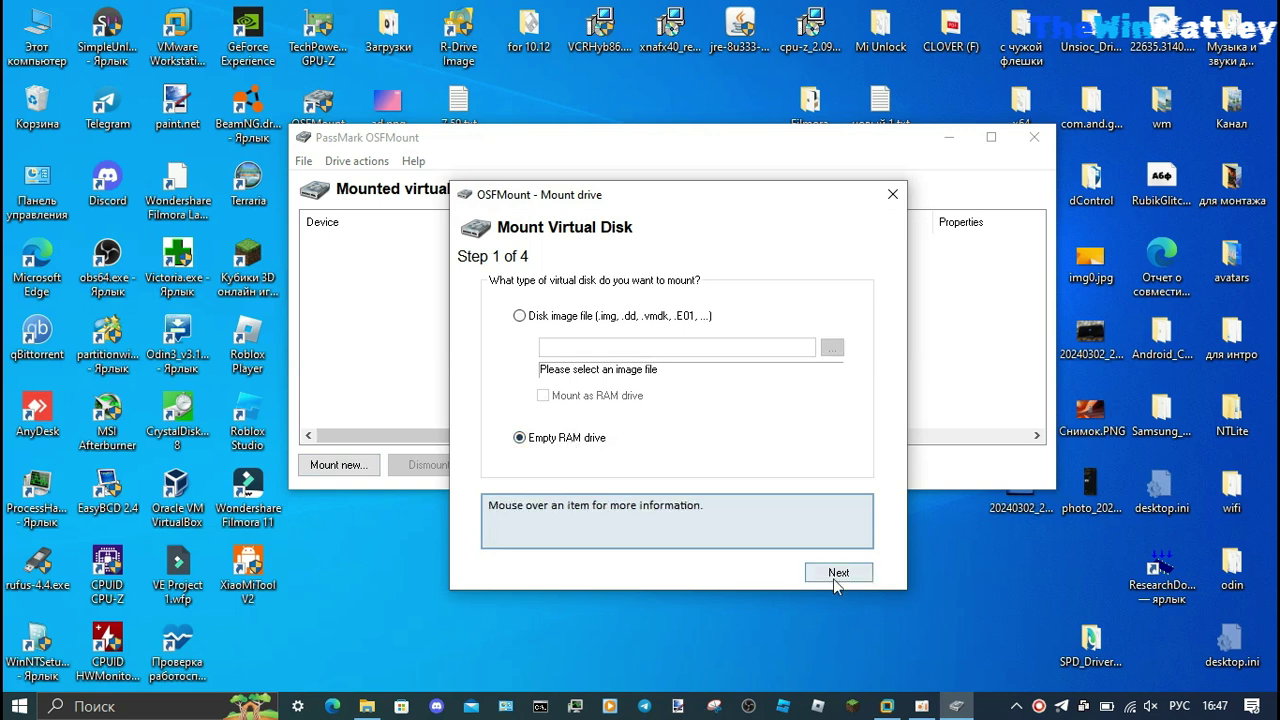
click(836, 574)
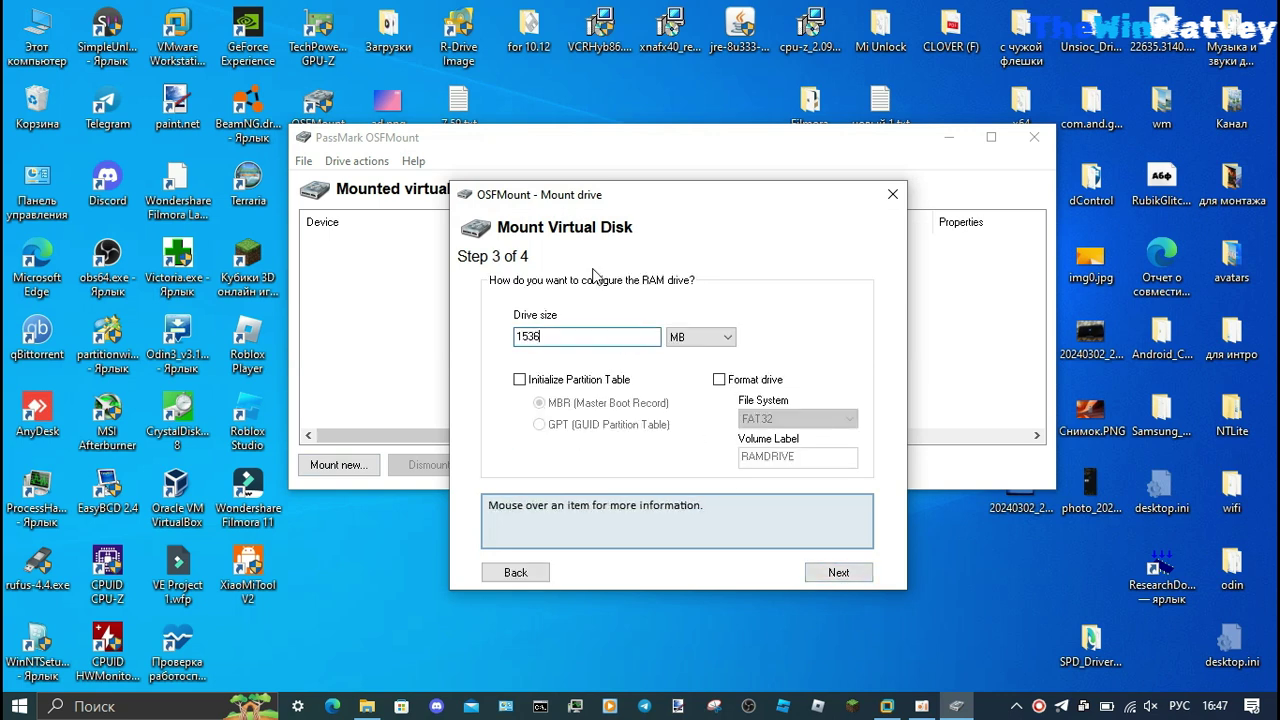
click(719, 379)
click(795, 418)
click(770, 462)
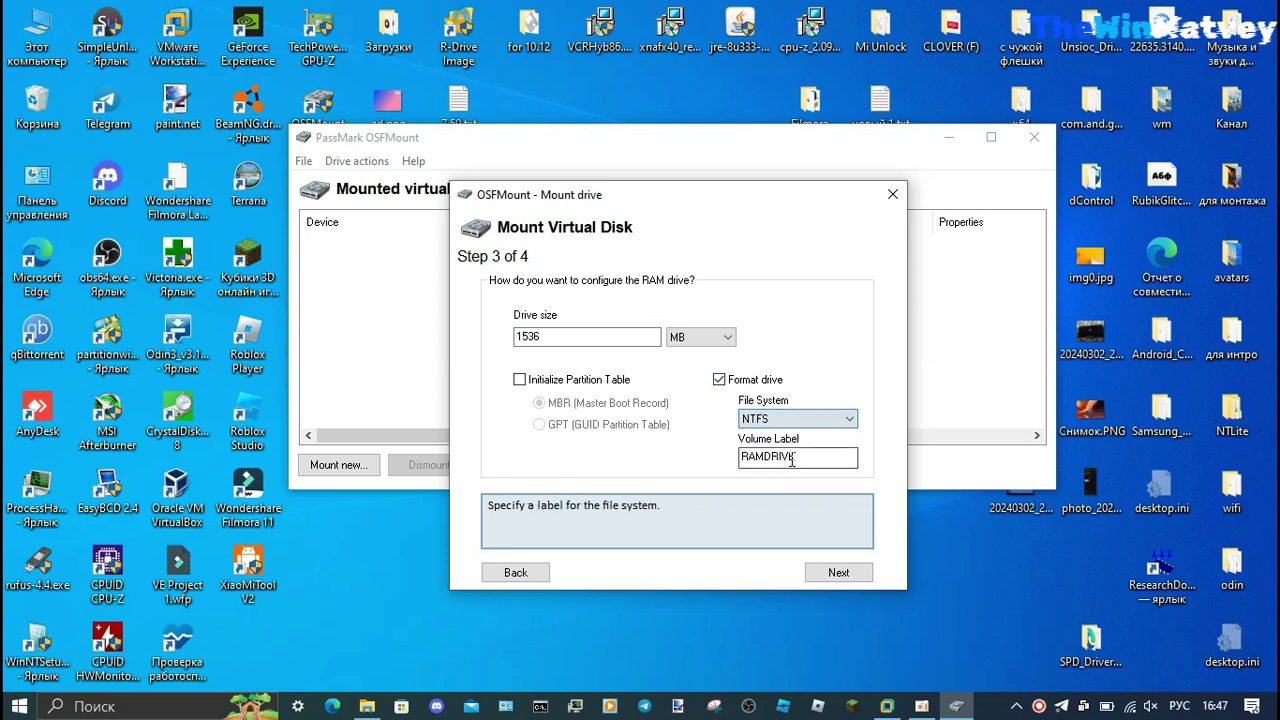
drag(700, 210, 364, 189)
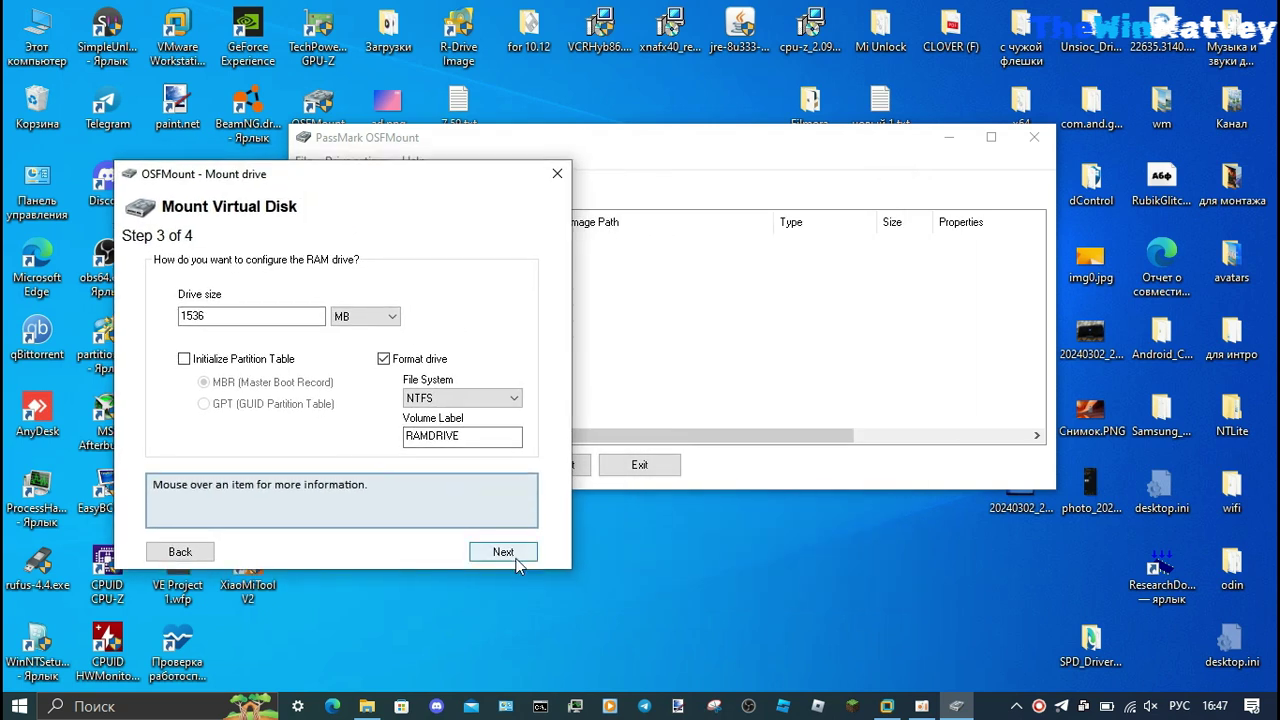
click(510, 555)
Show the memory performance graph in Task Manager beside the mount dialog.
right_click(982, 710)
click(995, 623)
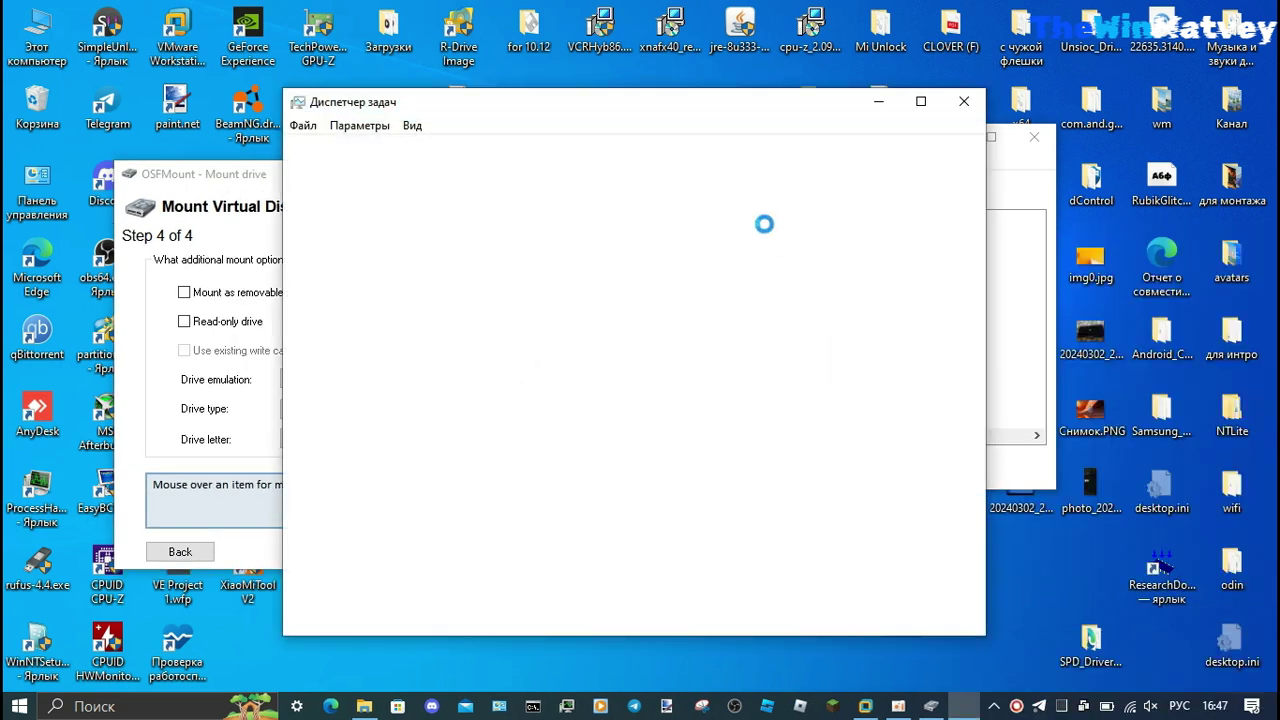
drag(584, 110, 857, 86)
click(682, 124)
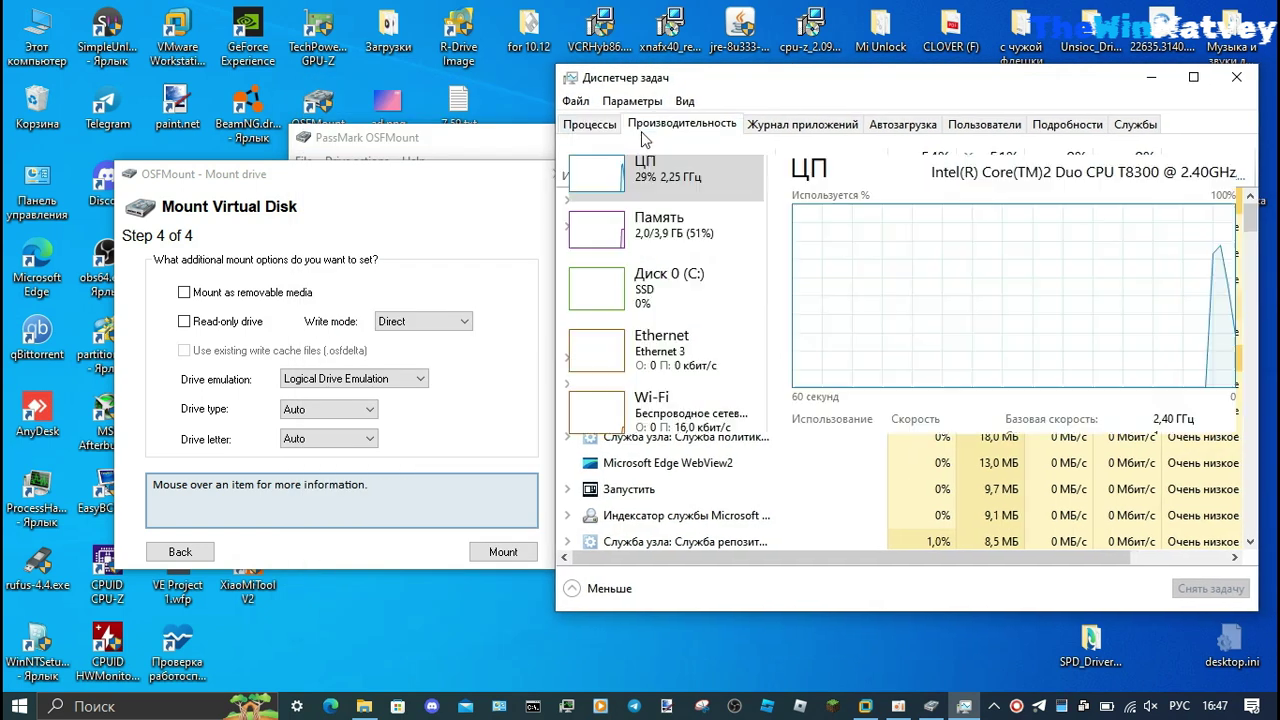
click(683, 217)
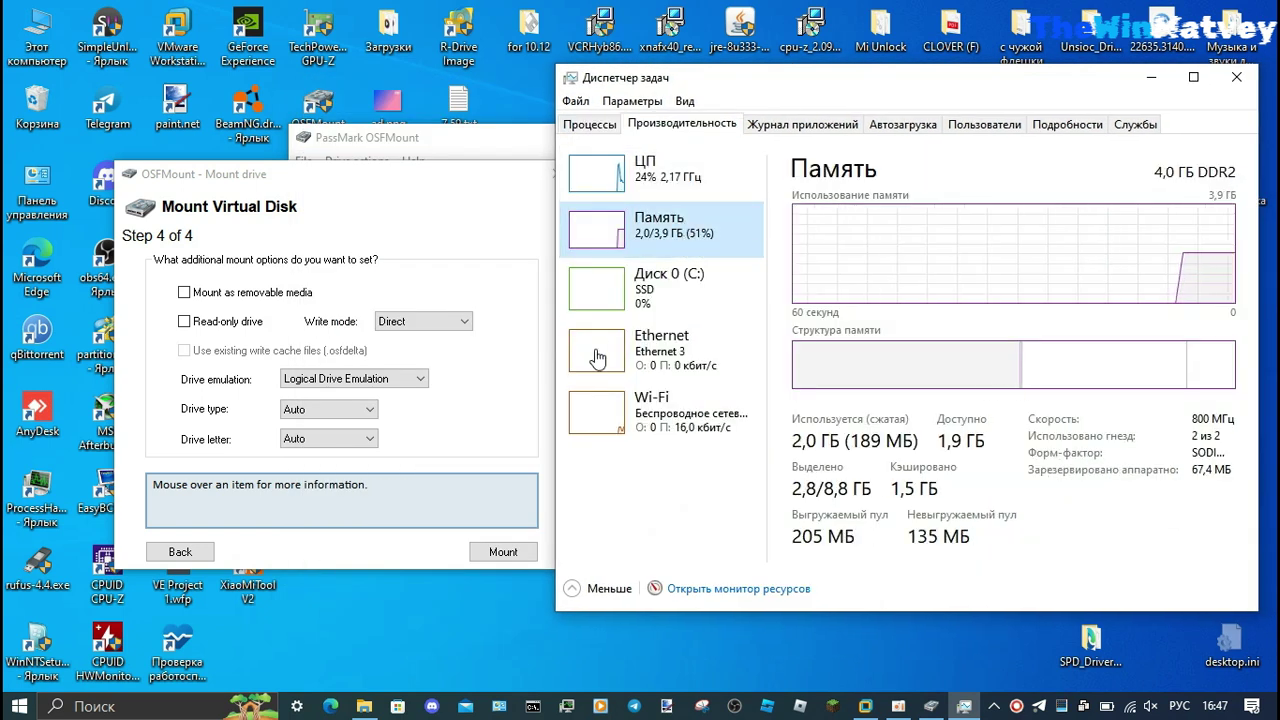
Mount the configured RAM drive with the default mount options and close OSFMount.
click(502, 420)
click(502, 553)
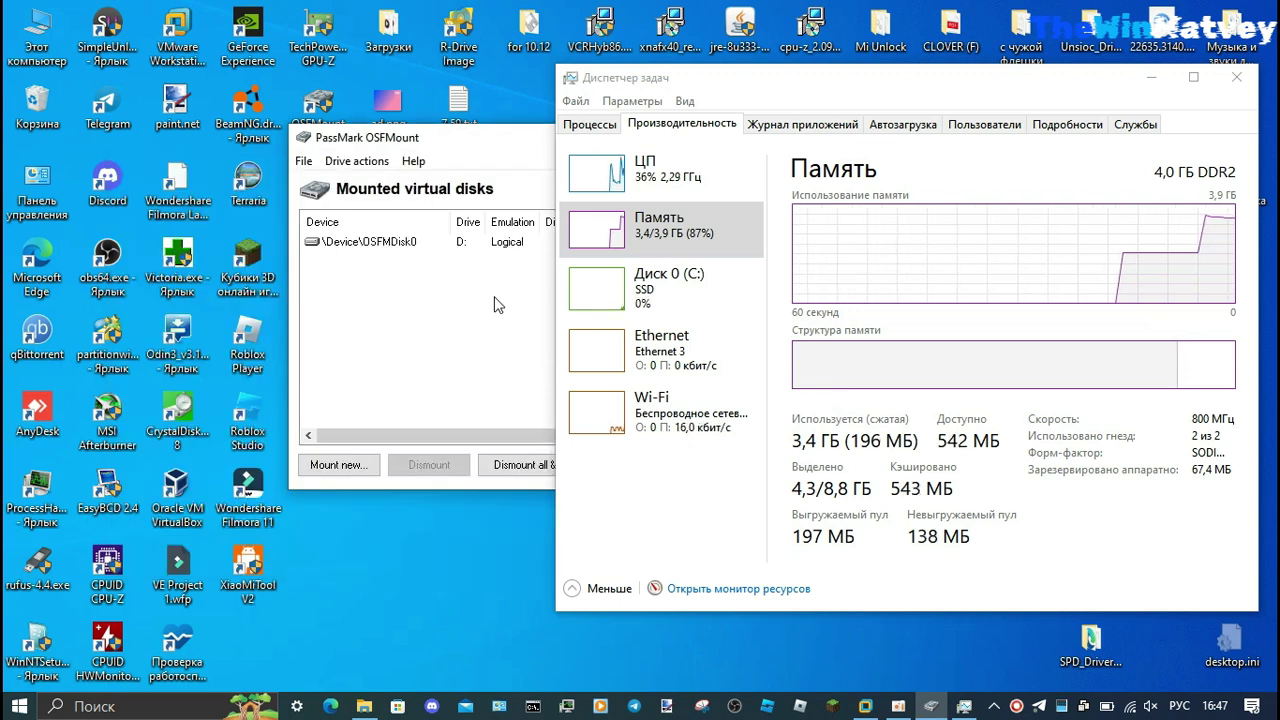
right_click(448, 141)
click(466, 265)
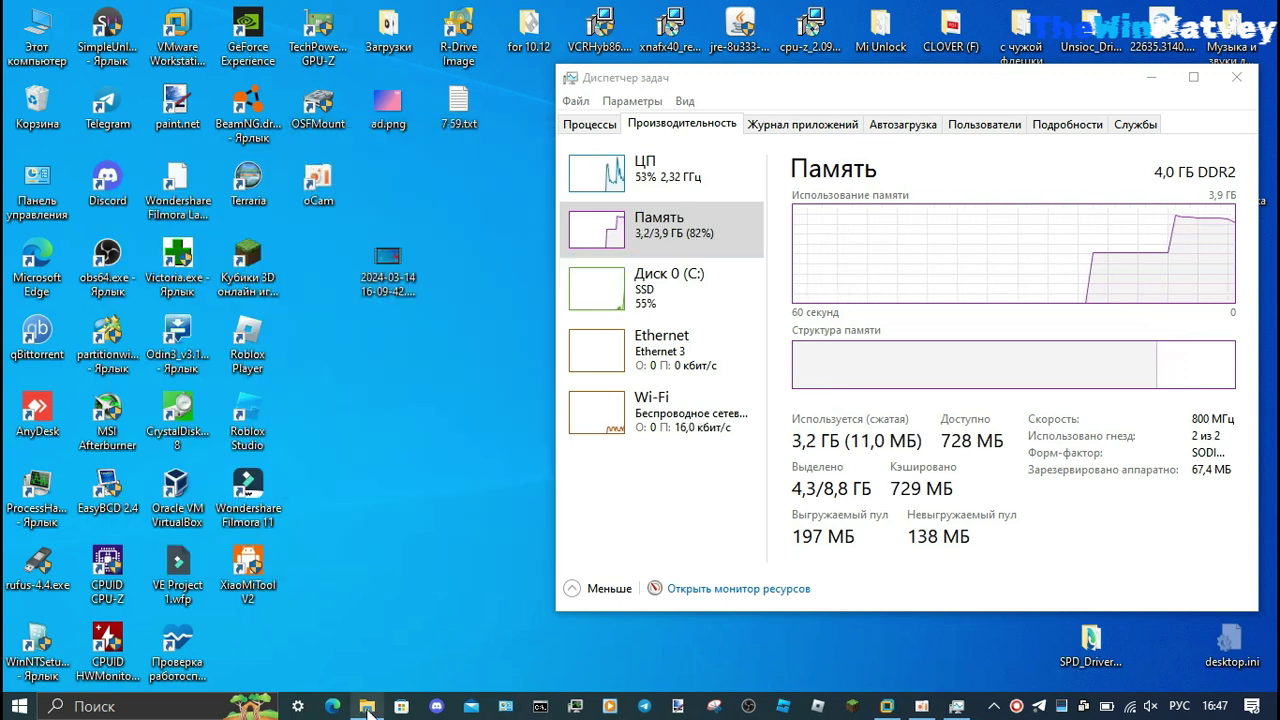
Check the RAMDRIVE (D:) volume among the computer's drives in File Explorer, and close the window.
click(367, 706)
click(345, 386)
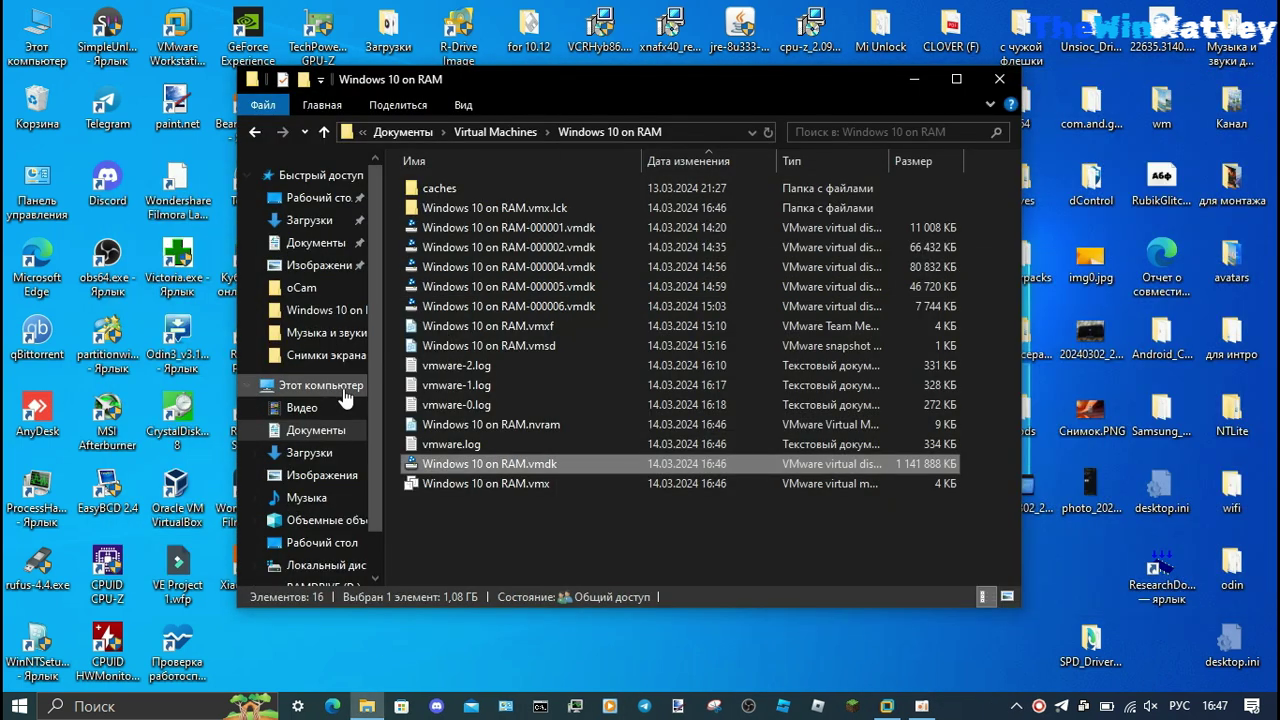
click(726, 441)
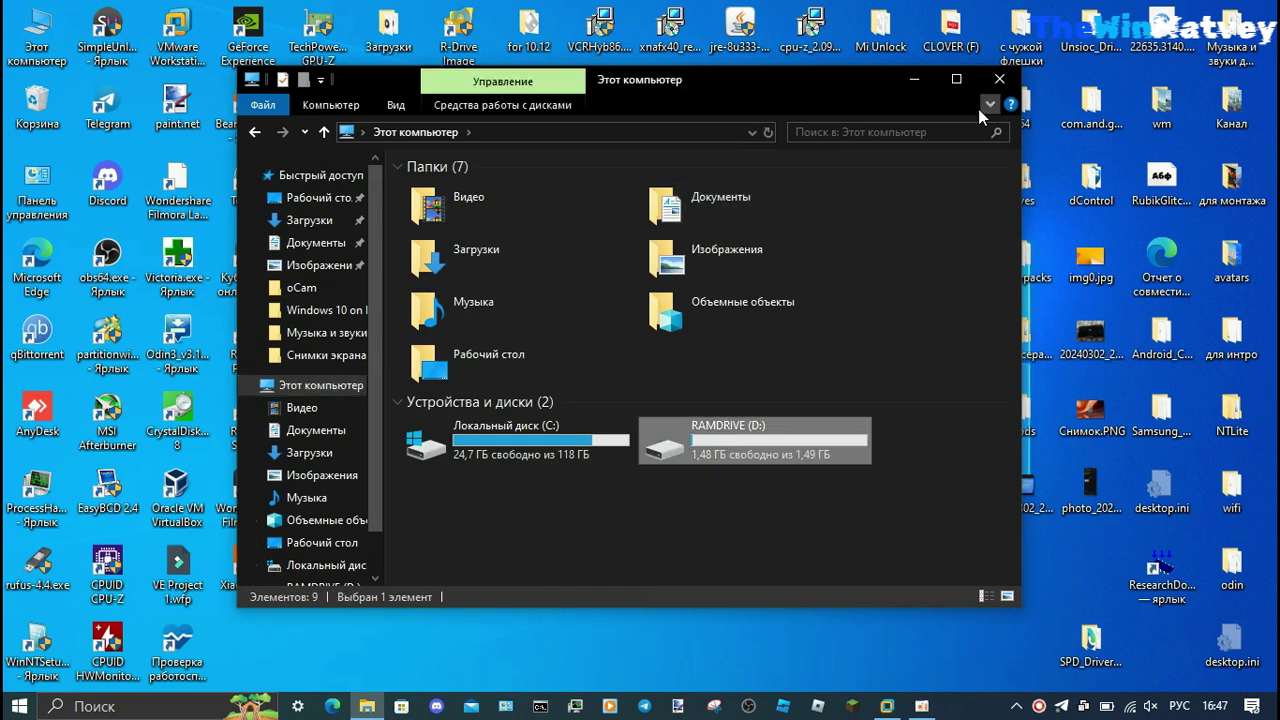
click(999, 78)
Benchmark drive D: in CrystalDiskMark with a 16MiB test size, and close the program.
right_click(176, 425)
click(781, 310)
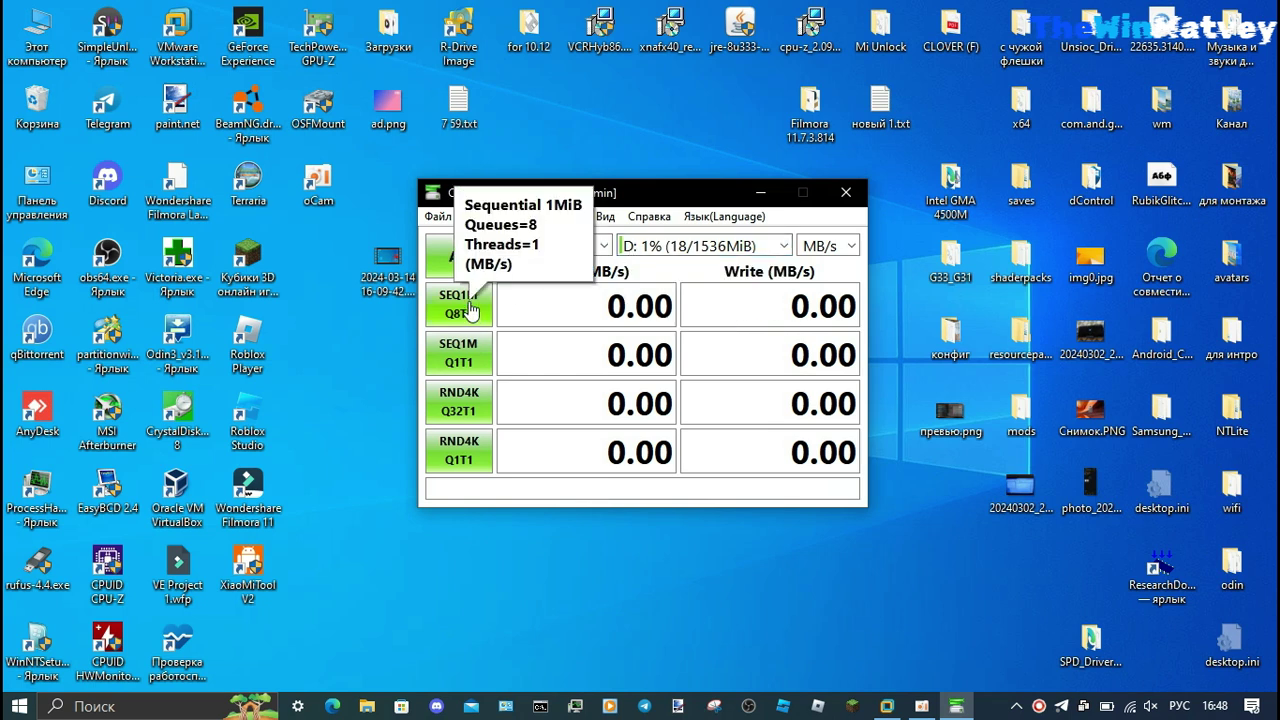
click(592, 245)
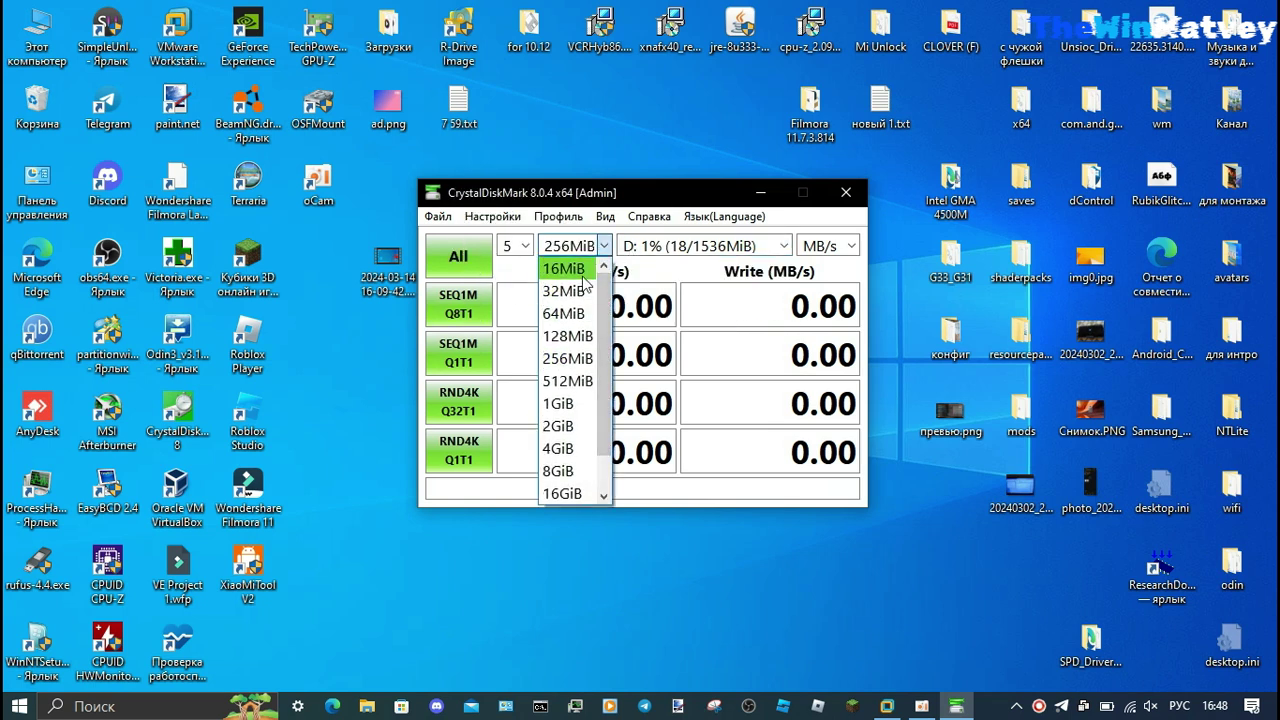
click(563, 268)
click(458, 256)
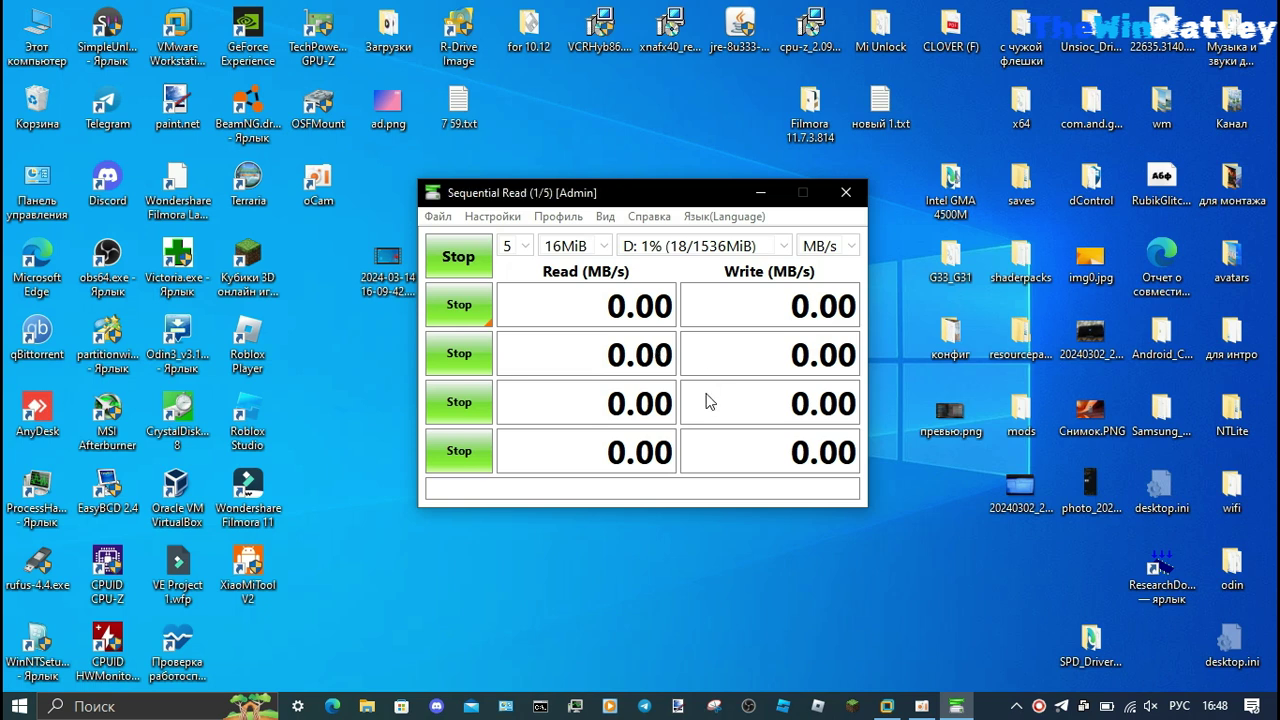
click(473, 262)
click(846, 192)
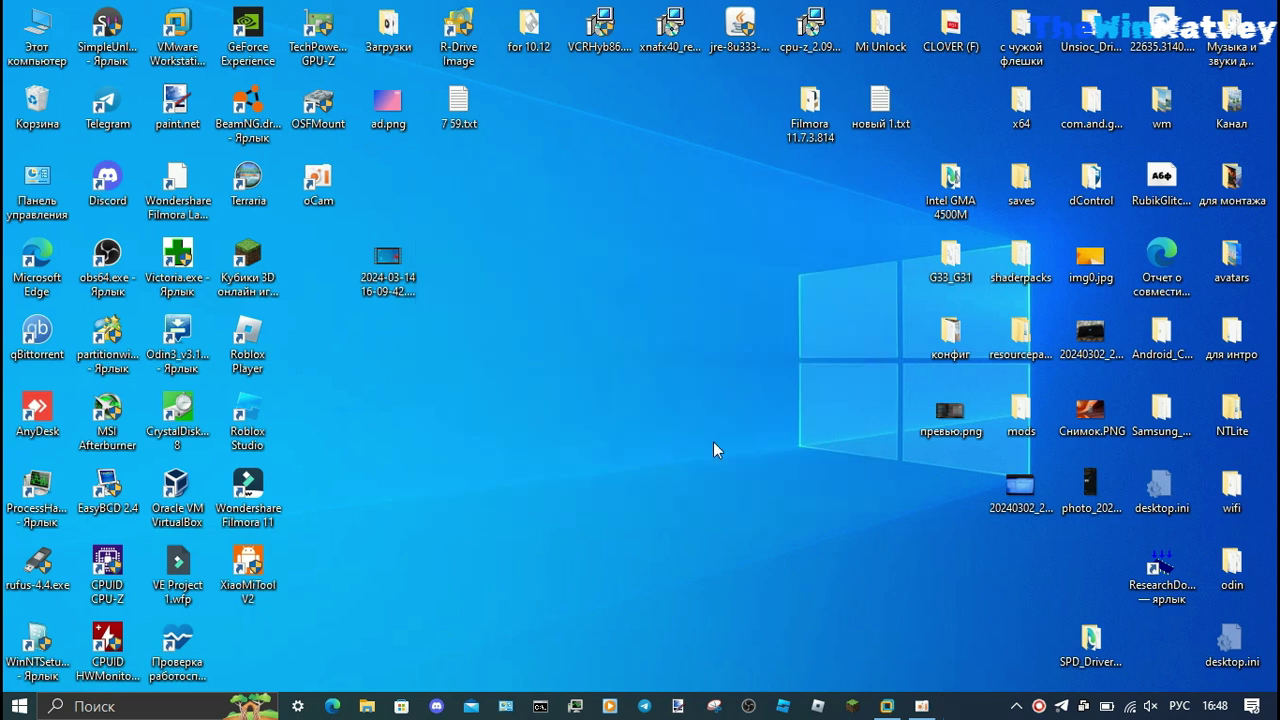
Copy the virtual disk file Windows 10 on RAM.vmdk from the Windows 10 on RAM folder under Documents, Virtual Machines.
click(367, 706)
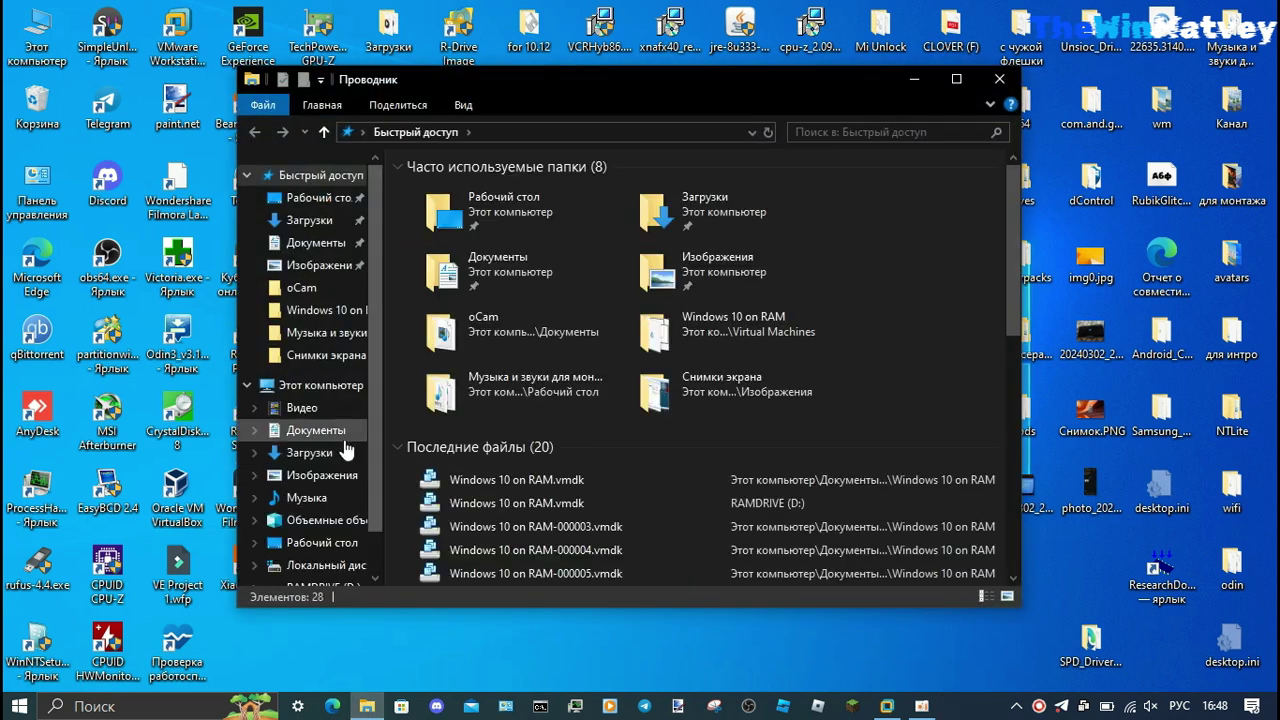
click(342, 440)
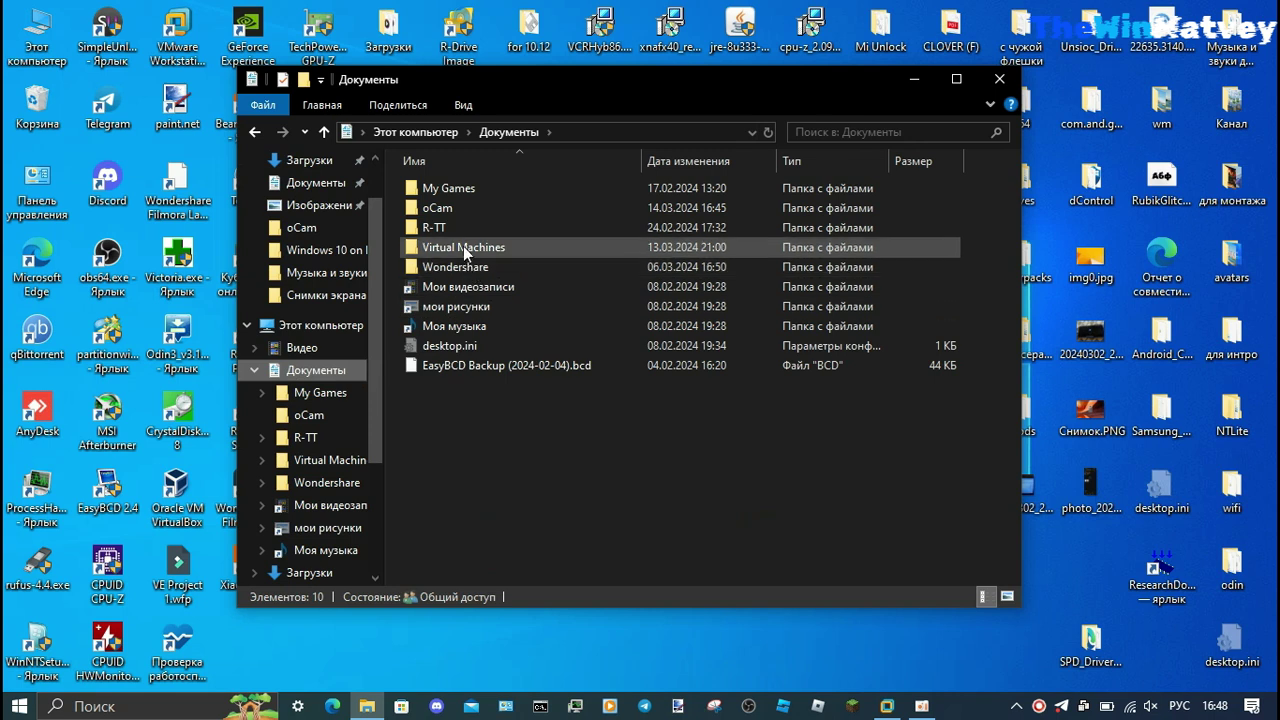
double_click(463, 246)
double_click(470, 228)
right_click(614, 467)
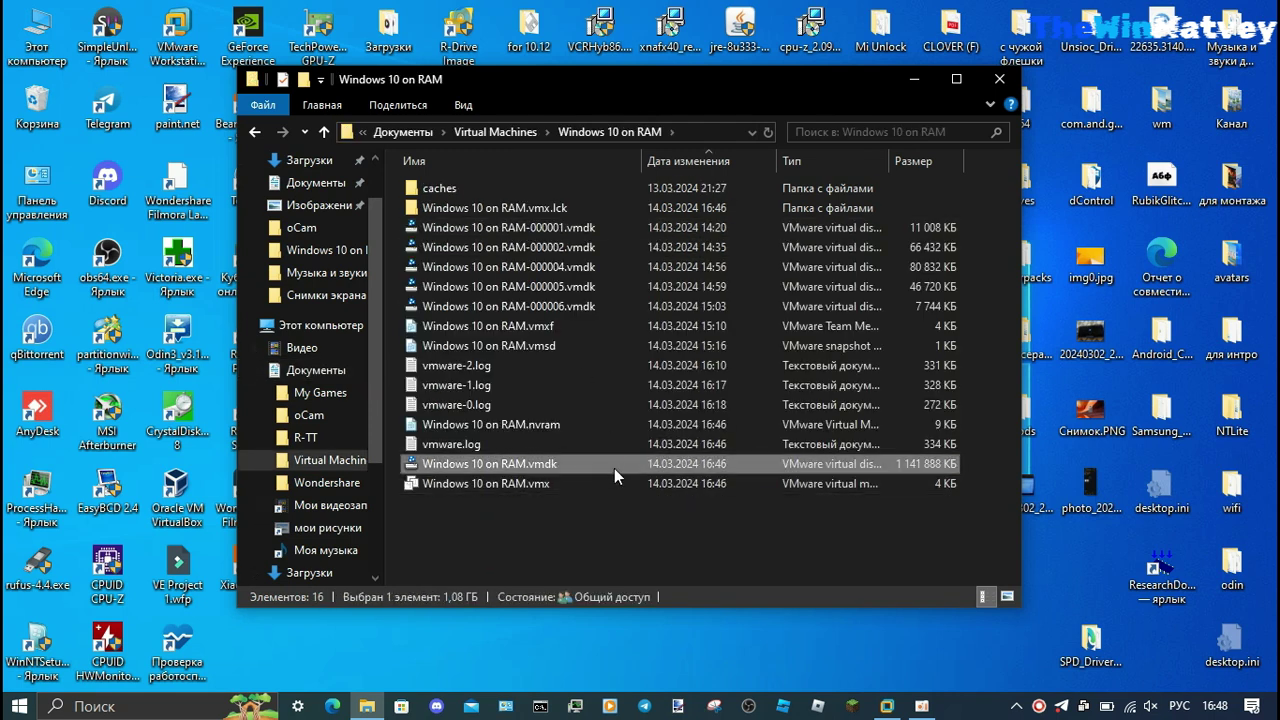
click(672, 357)
Paste the copied virtual disk file into the RAMDRIVE (D:) volume.
click(320, 325)
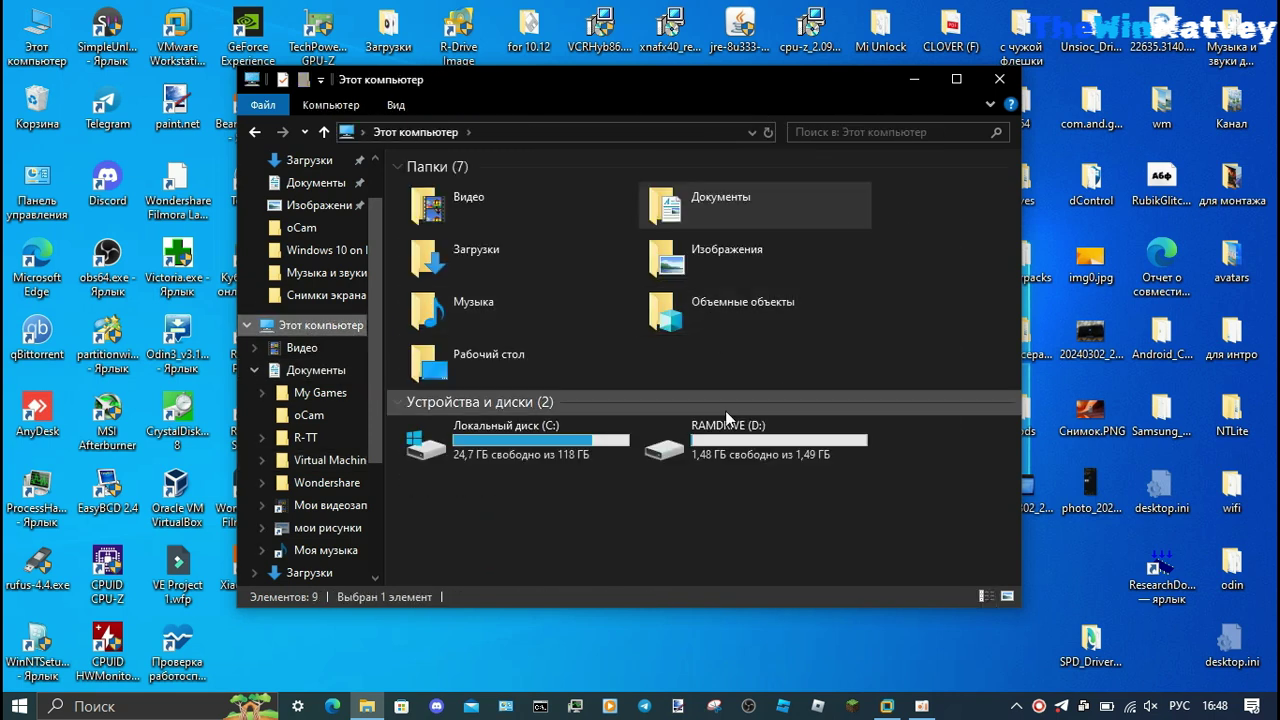
click(726, 433)
double_click(726, 433)
right_click(726, 433)
click(796, 290)
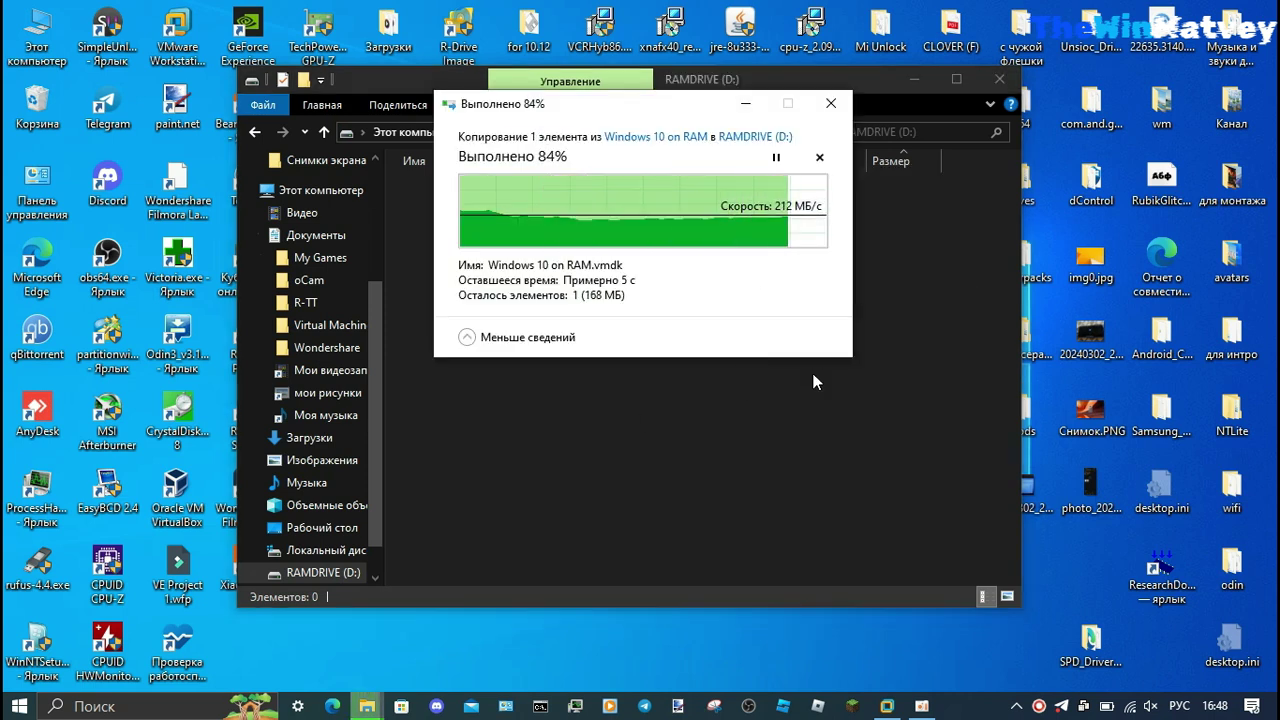
Switch to VMware Workstation and begin adding a hard disk to the Windows 10 on RAM machine, using an existing virtual disk.
click(887, 706)
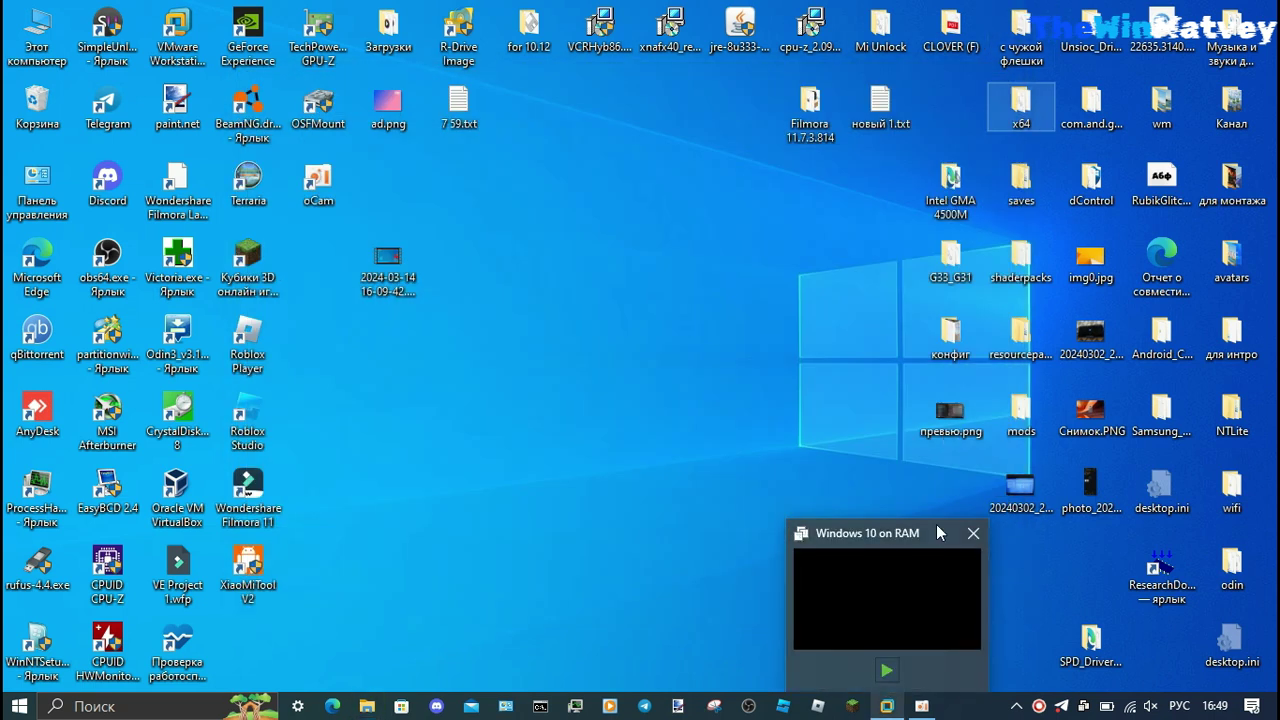
click(893, 710)
click(300, 161)
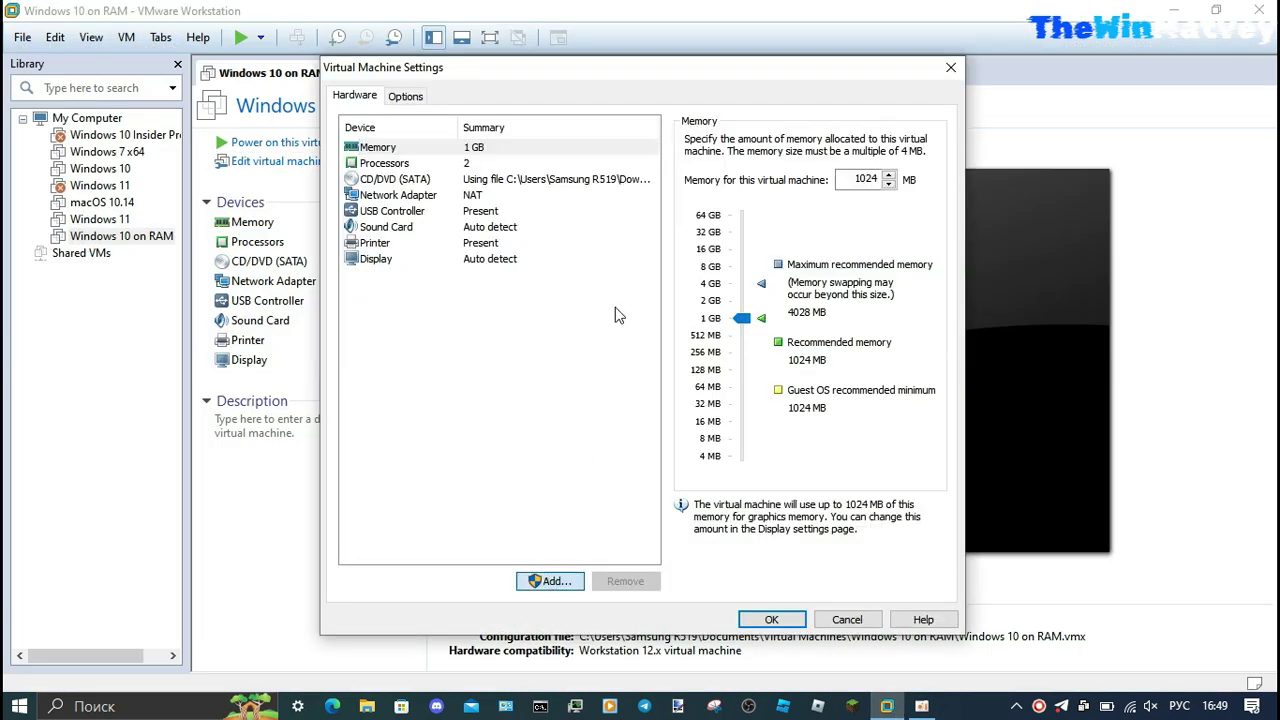
click(550, 581)
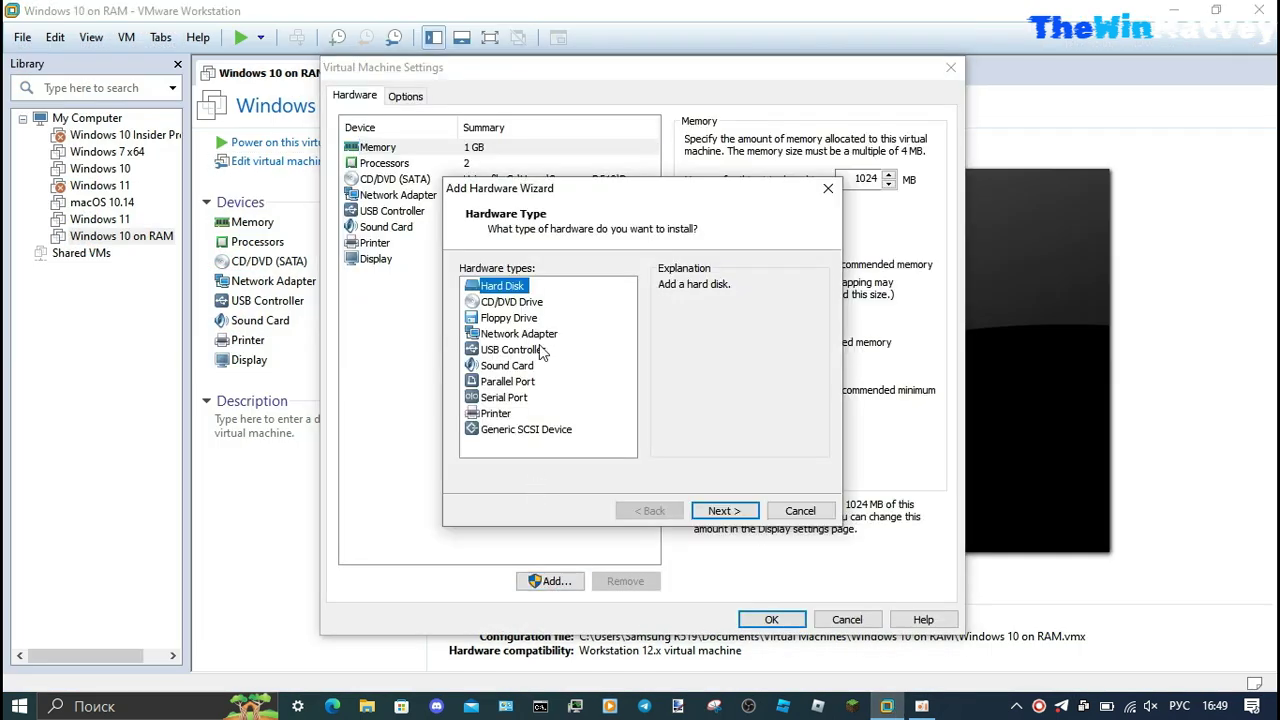
click(714, 511)
click(730, 511)
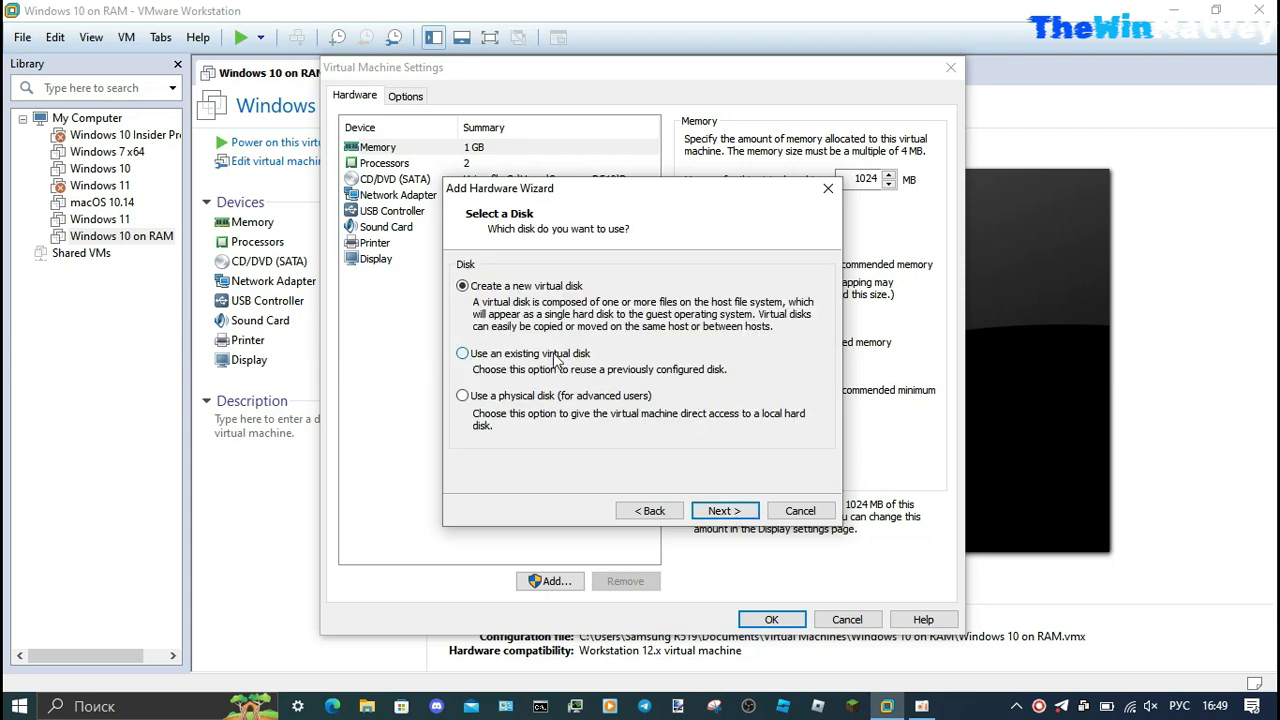
click(724, 511)
Choose D:\Windows 10 on RAM.vmdk as the existing disk file, finish adding the hard disk, and save the machine settings.
click(790, 330)
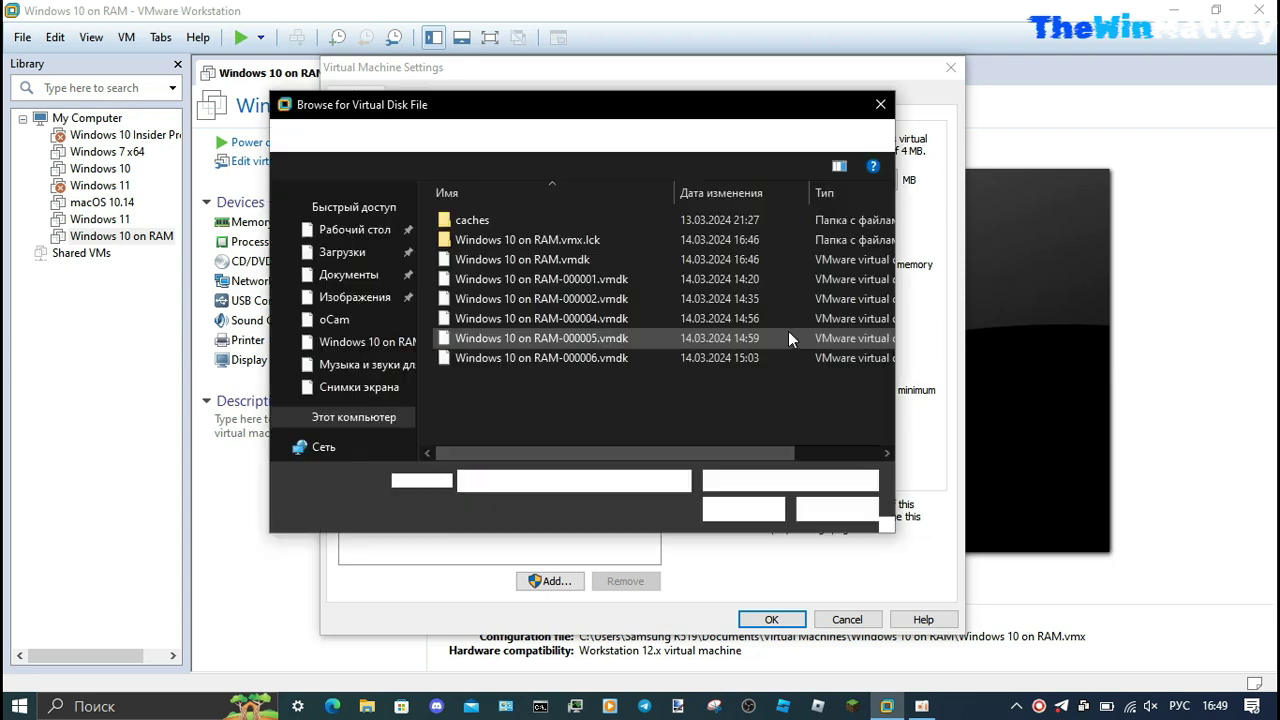
drag(547, 455, 628, 456)
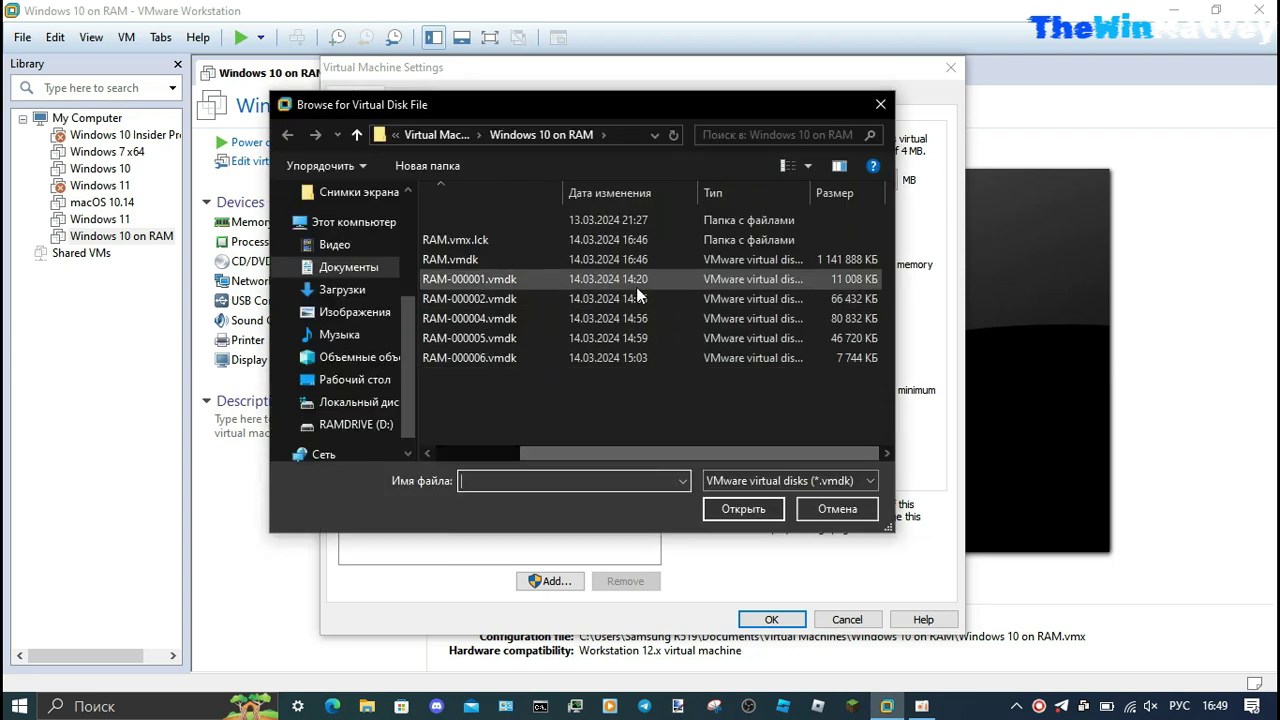
click(630, 259)
scroll(408, 359, down, 1)
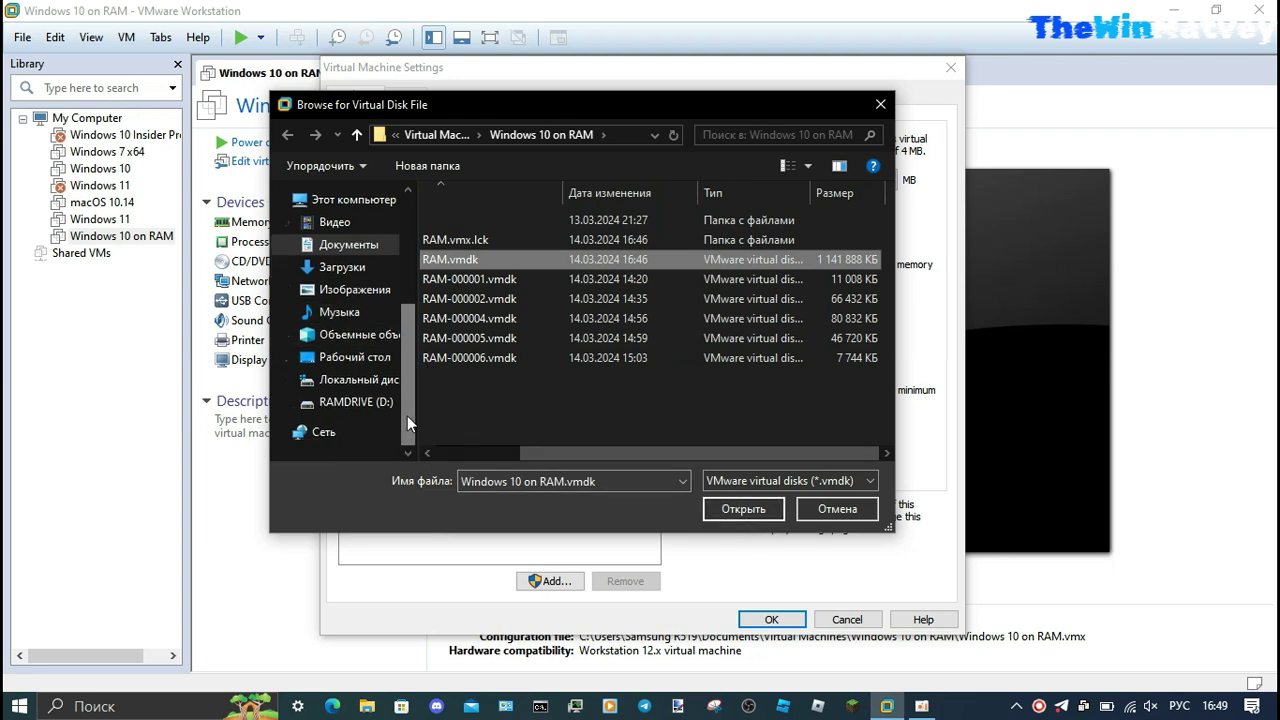
click(352, 402)
click(557, 220)
click(740, 510)
click(724, 510)
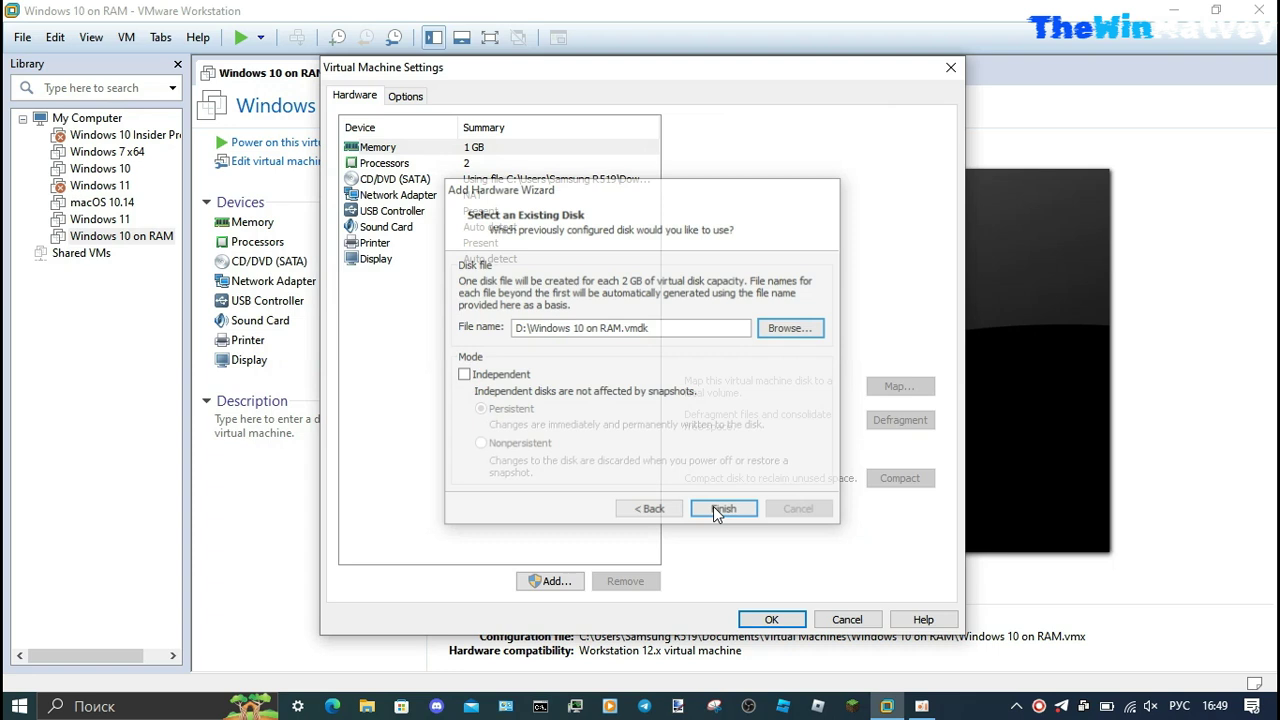
click(780, 617)
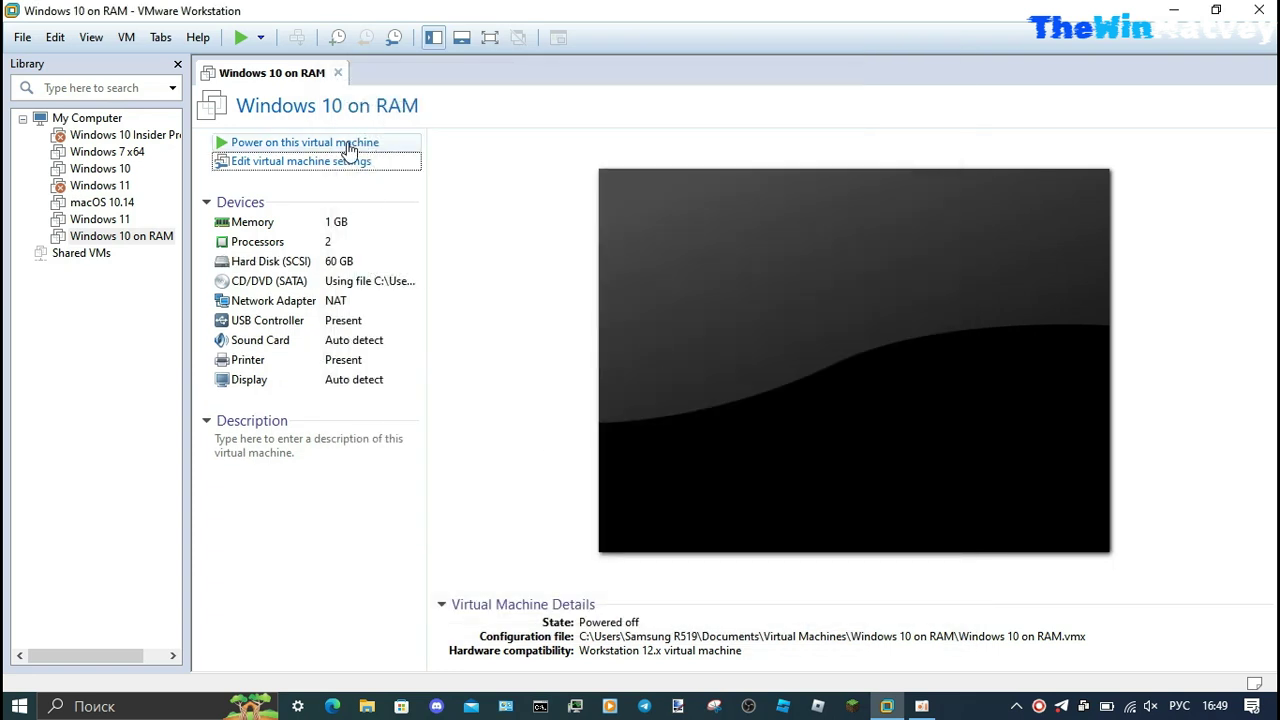
Show Task Manager's performance readings in the compact summary view and place it at the screen's upper-right corner.
right_click(962, 707)
click(1024, 609)
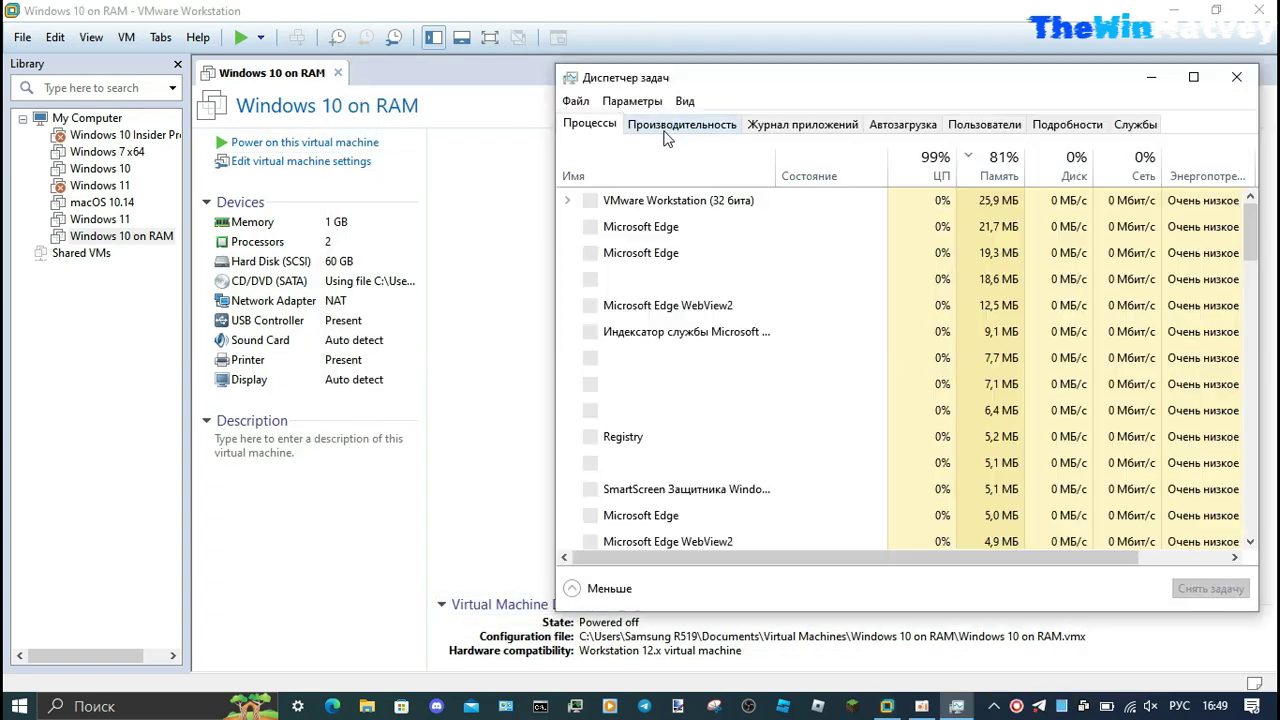
click(686, 123)
double_click(675, 195)
drag(675, 195, 1175, 86)
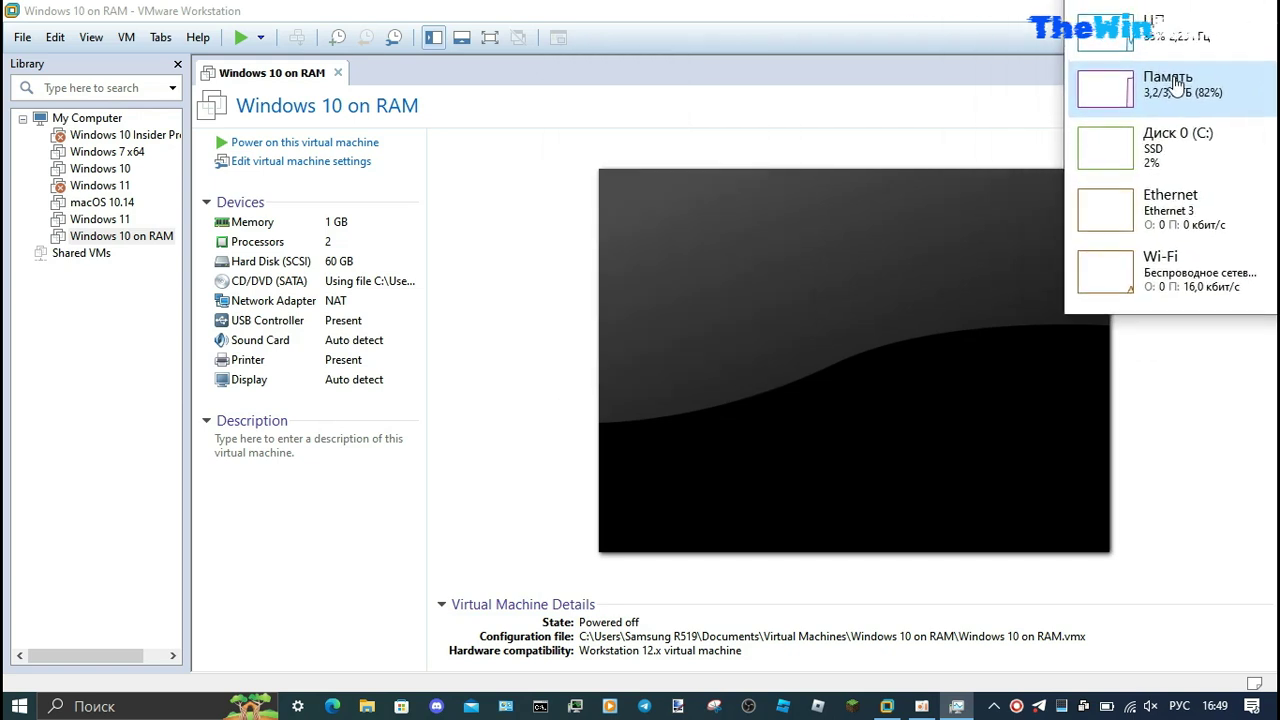
Power on the Windows 10 on RAM virtual machine and show it in full screen.
click(372, 143)
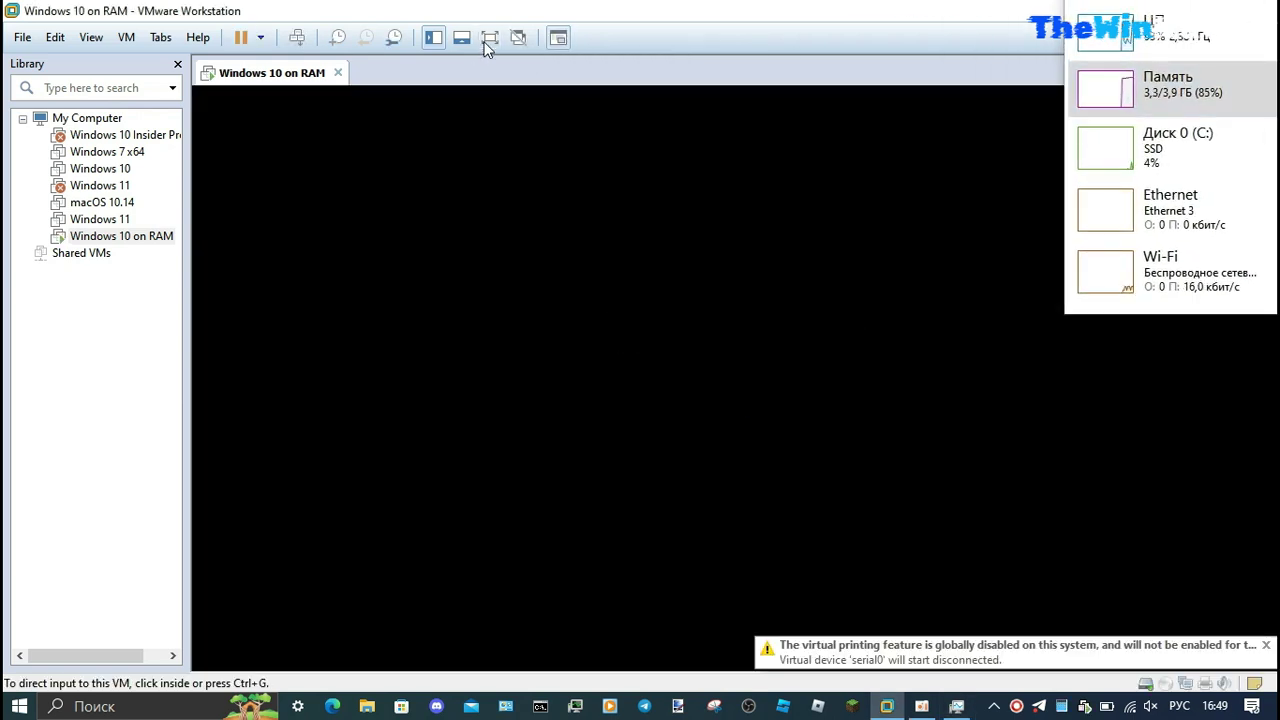
click(489, 37)
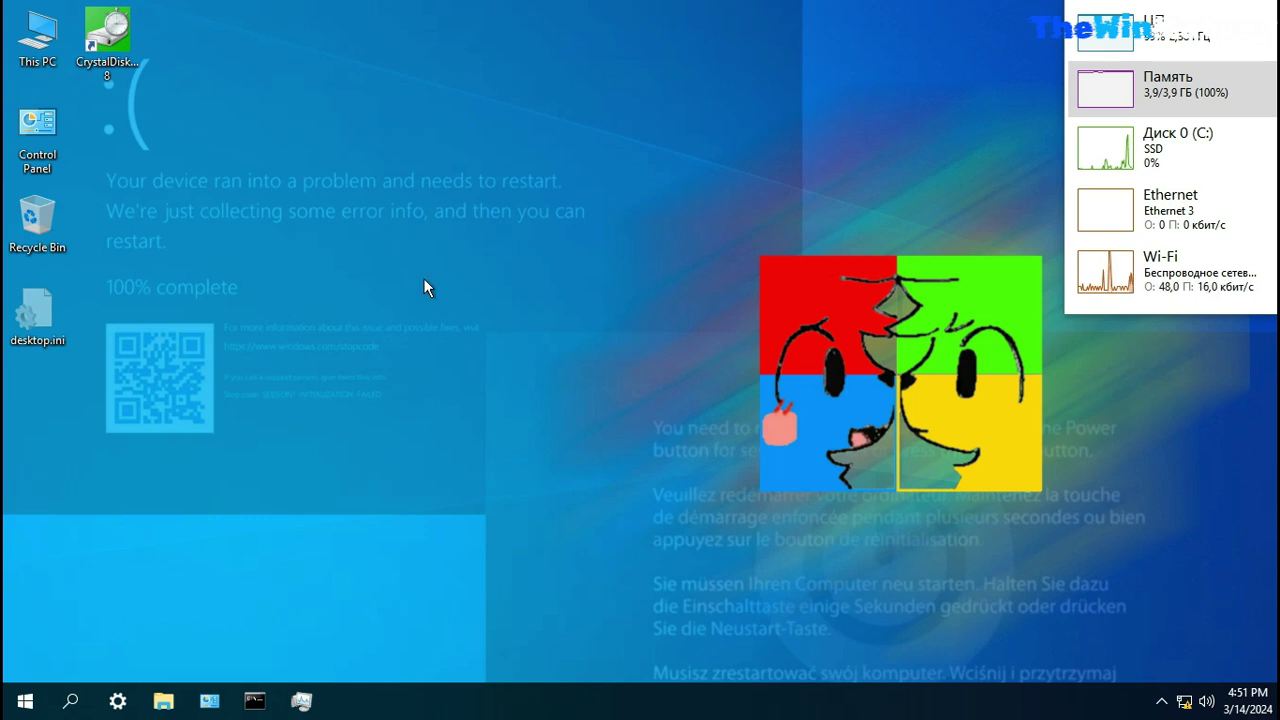
Run CrystalDiskMark as administrator in the virtual machine and start the SEQ1M Q8T1 test on drive C: with a 16MiB size.
right_click(97, 27)
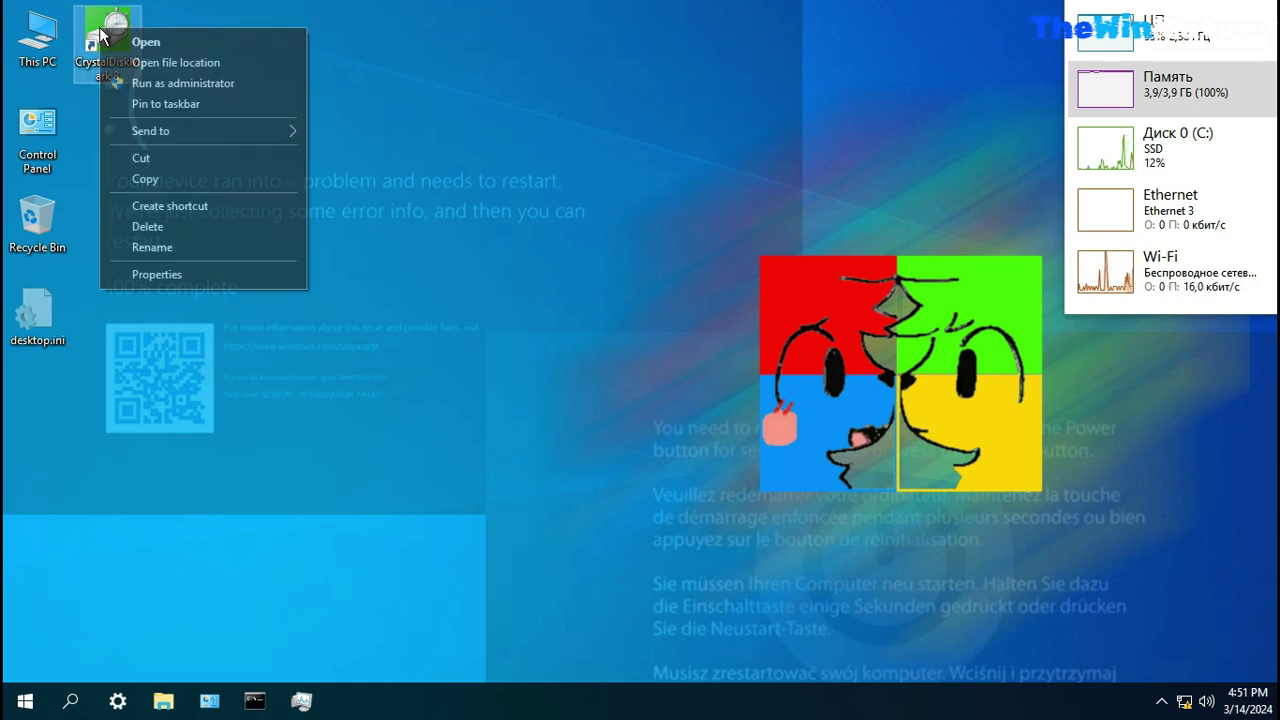
click(170, 82)
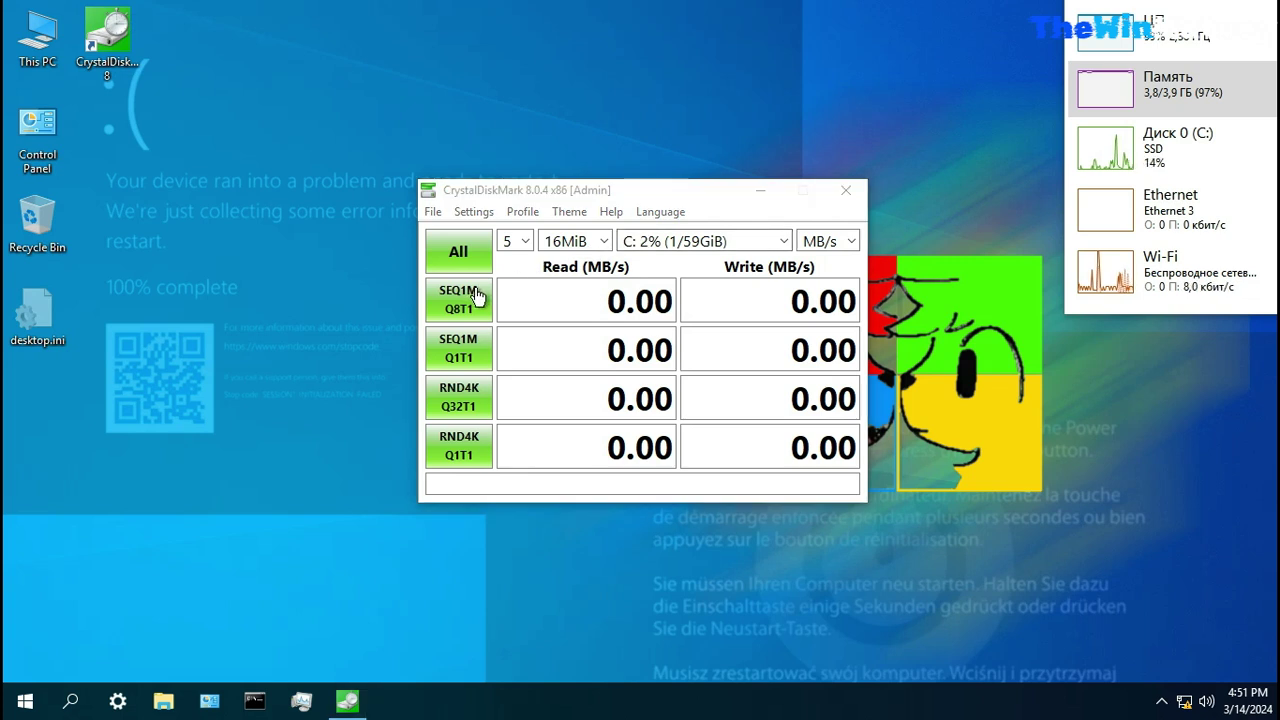
click(475, 298)
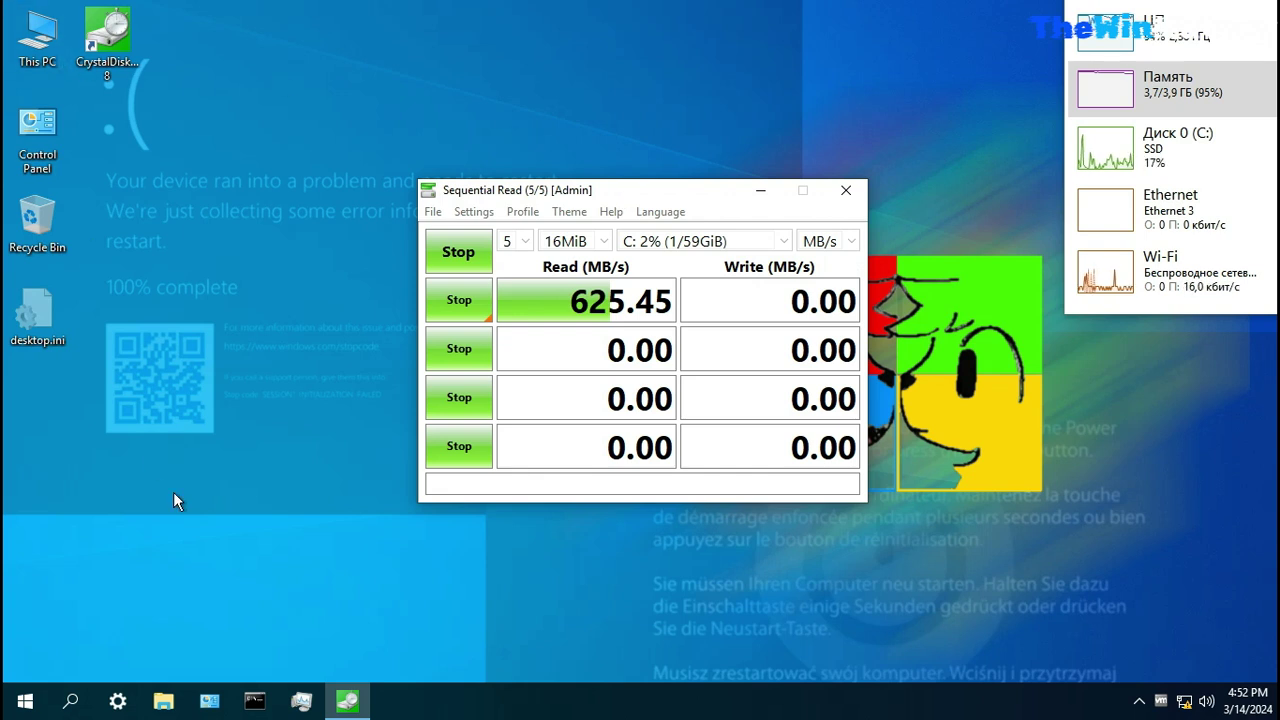
Open the virtual machine's Windows Settings and close CrystalDiskMark.
click(118, 705)
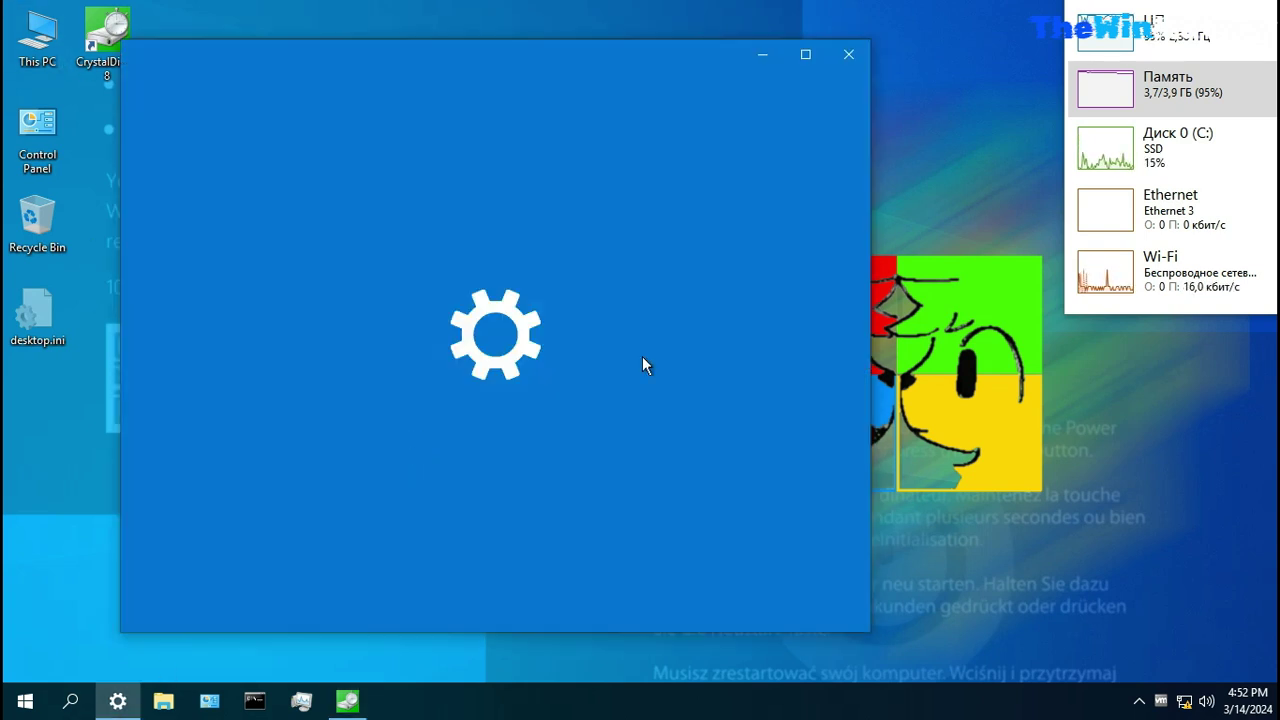
click(353, 710)
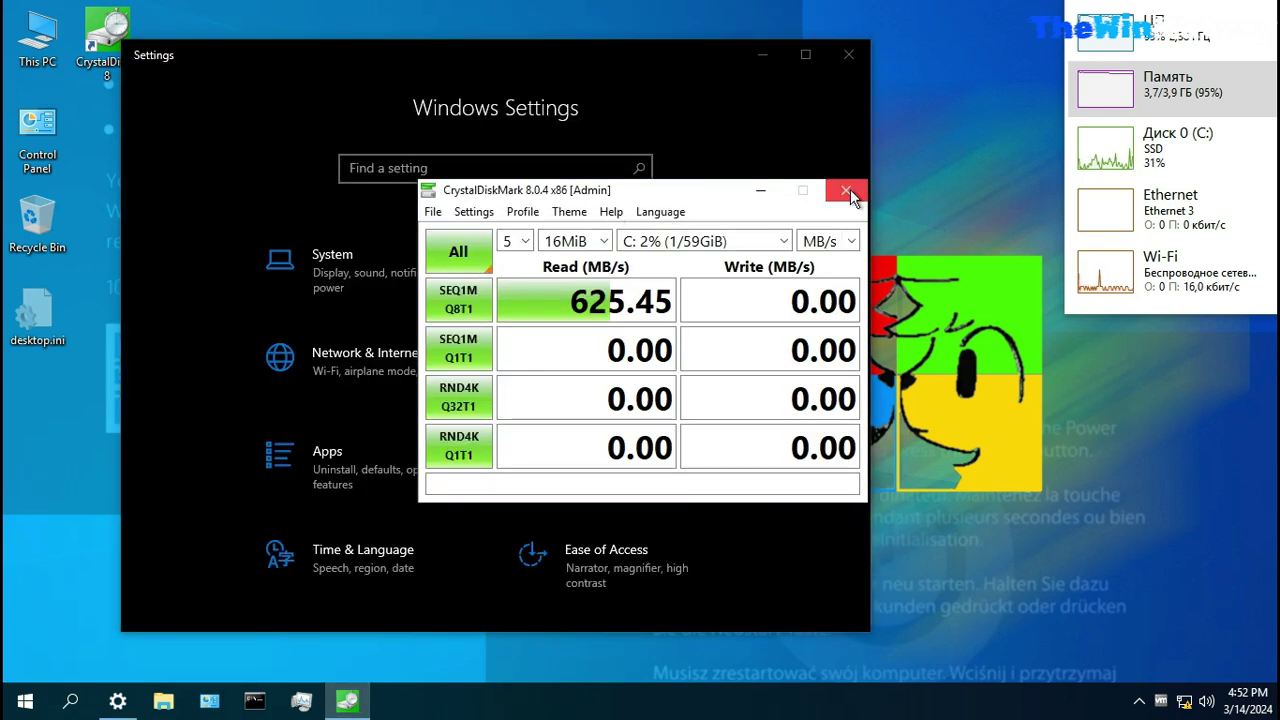
click(845, 190)
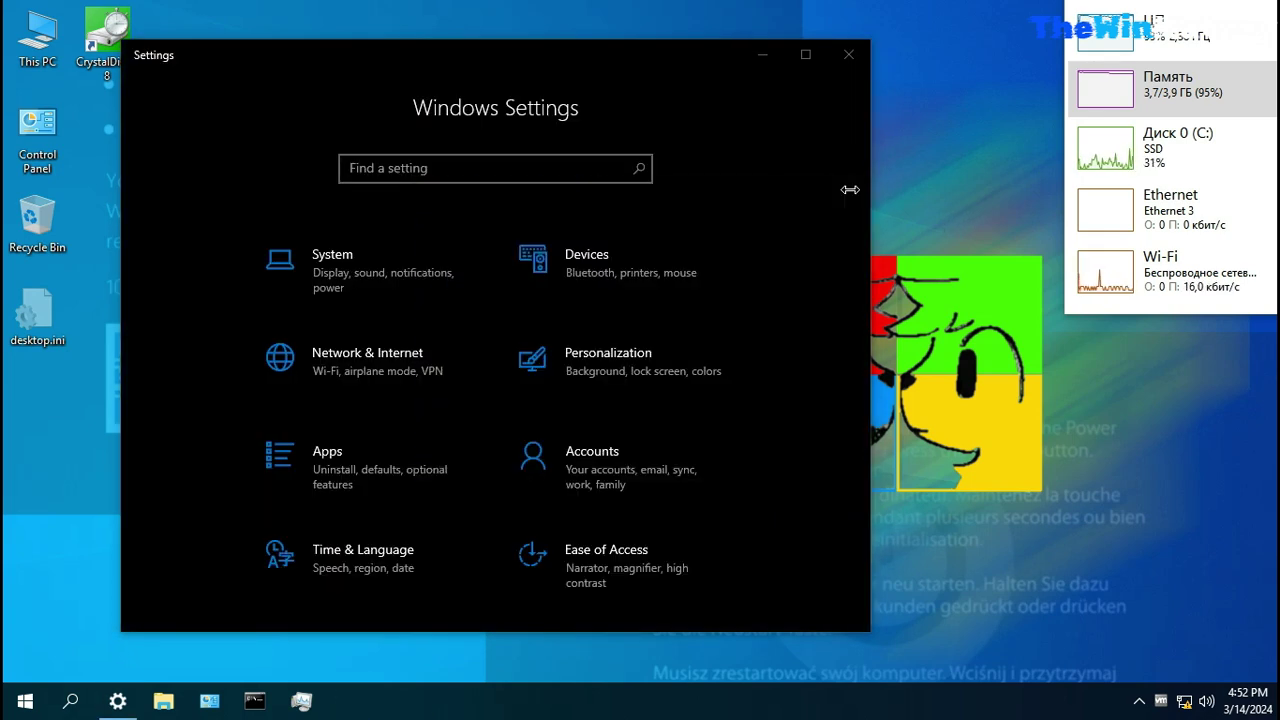
View the device and Windows specifications on the System About page, and search the settings for "activ".
click(411, 257)
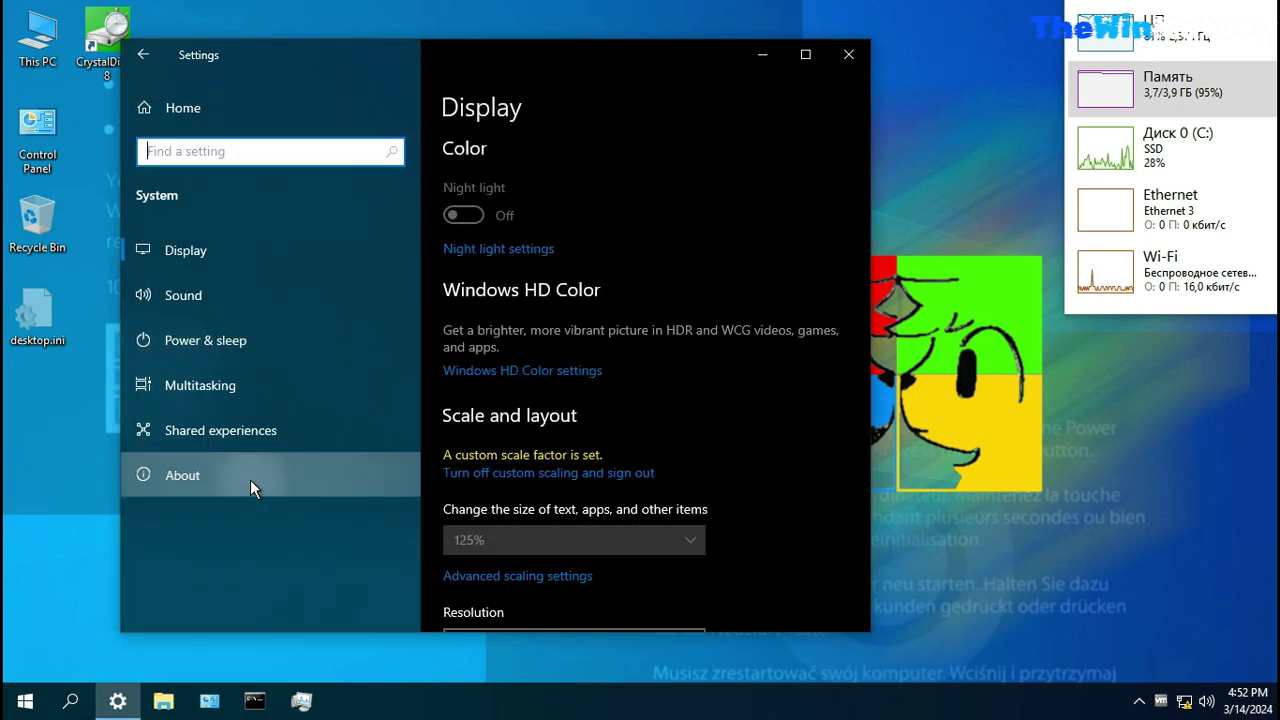
drag(864, 278, 871, 344)
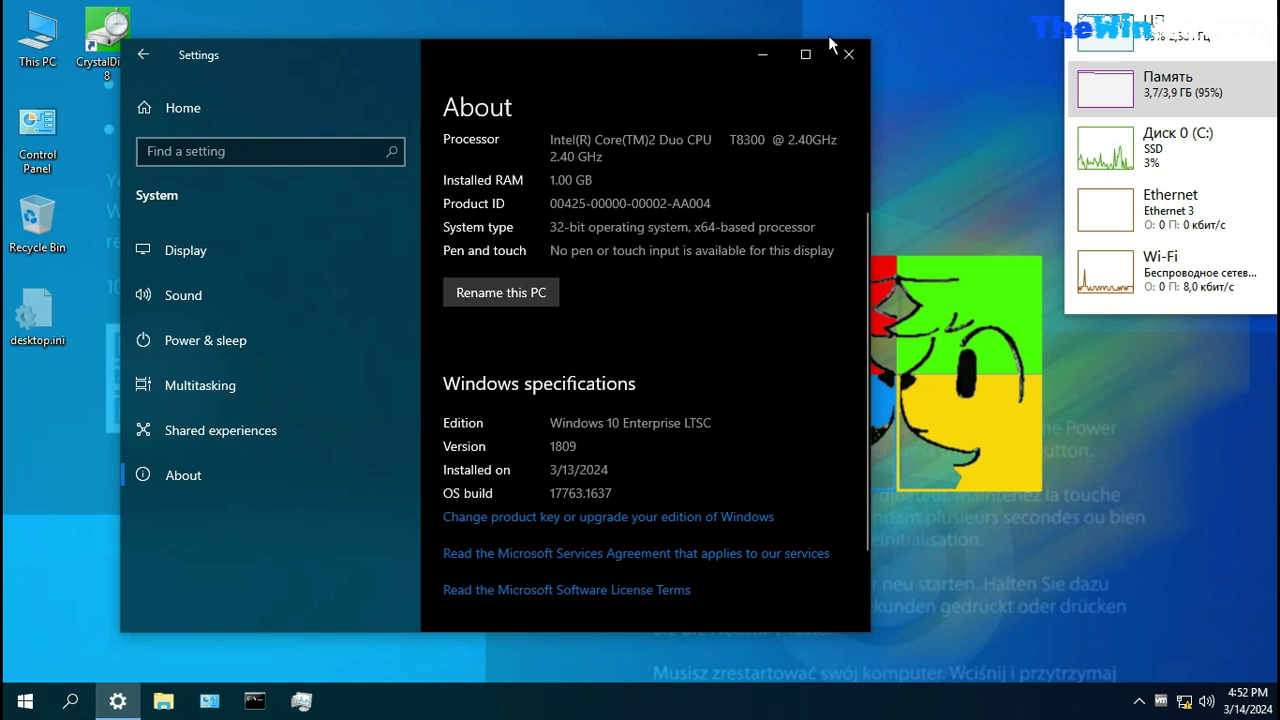
click(354, 153)
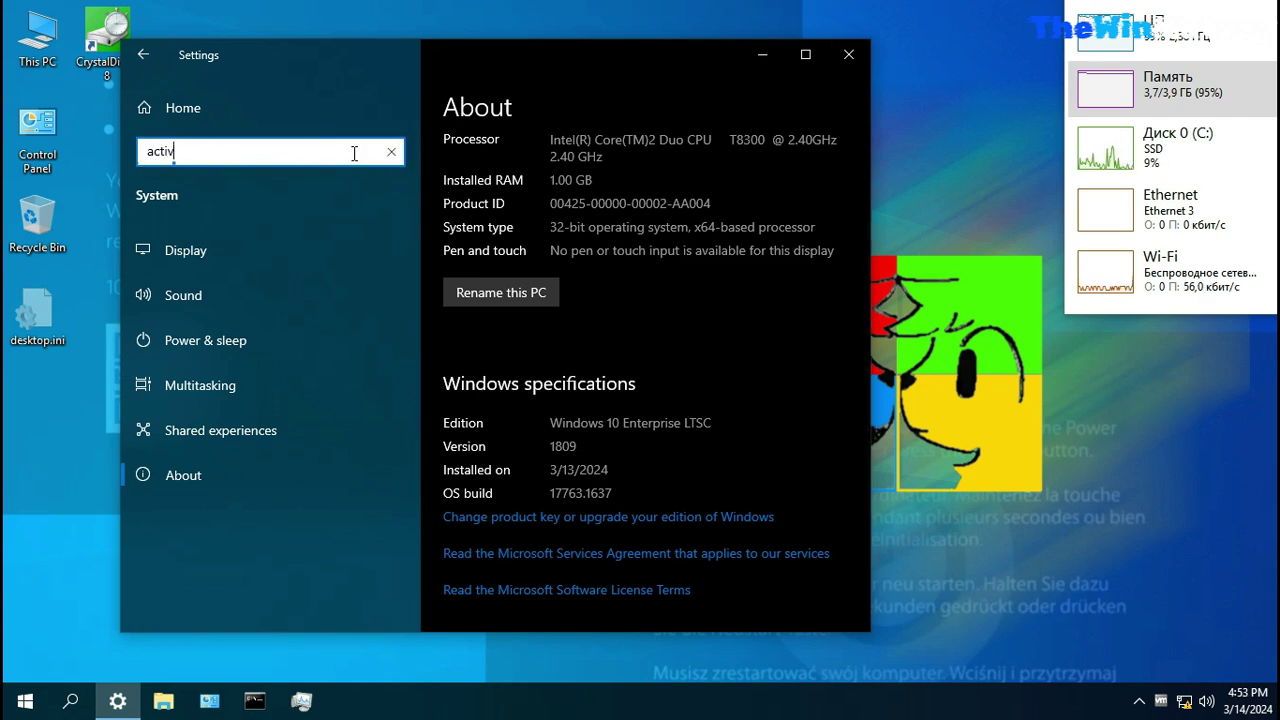
key(Return)
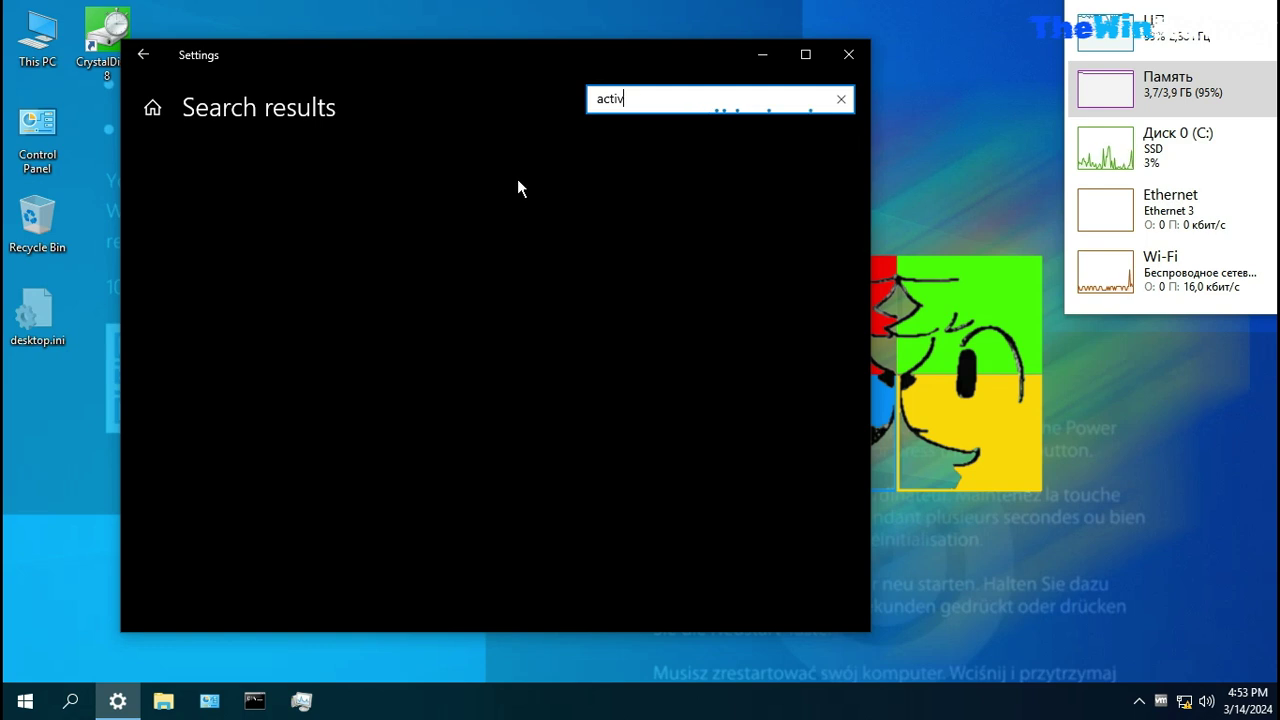
Inspect Local Disk (C:) under This PC in File Explorer, and close the File Explorer and Settings windows.
click(163, 703)
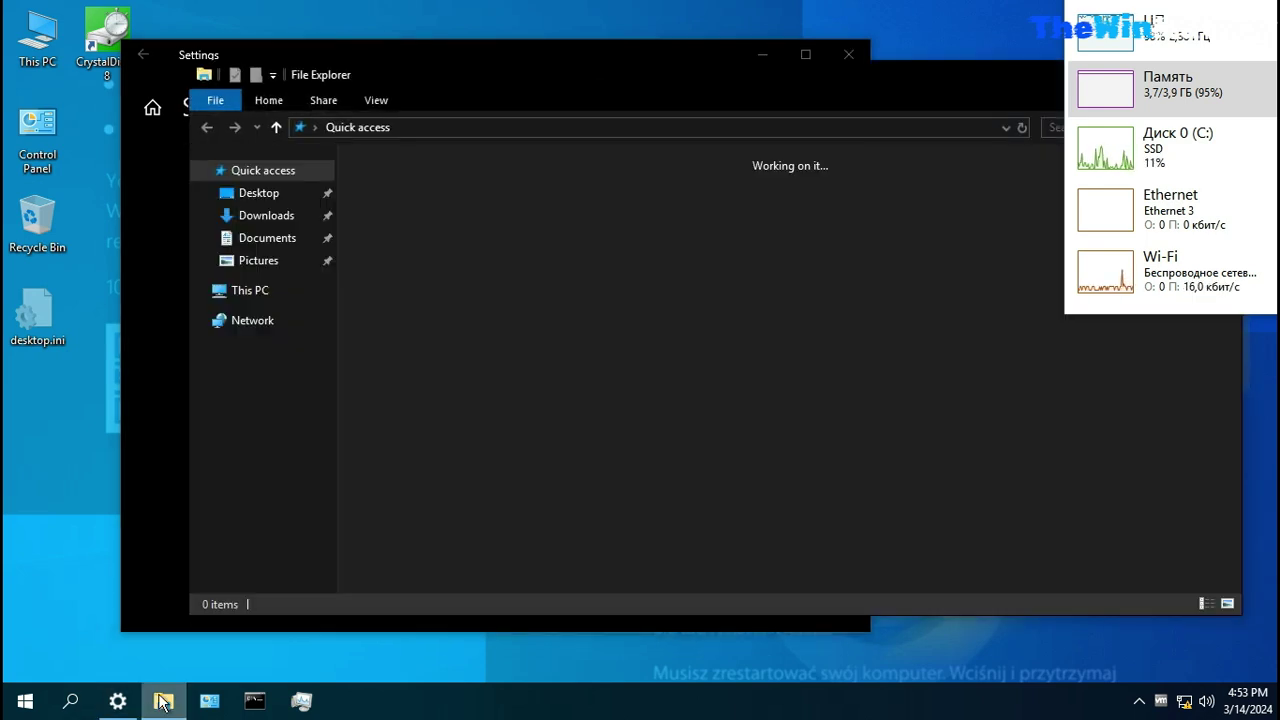
click(244, 296)
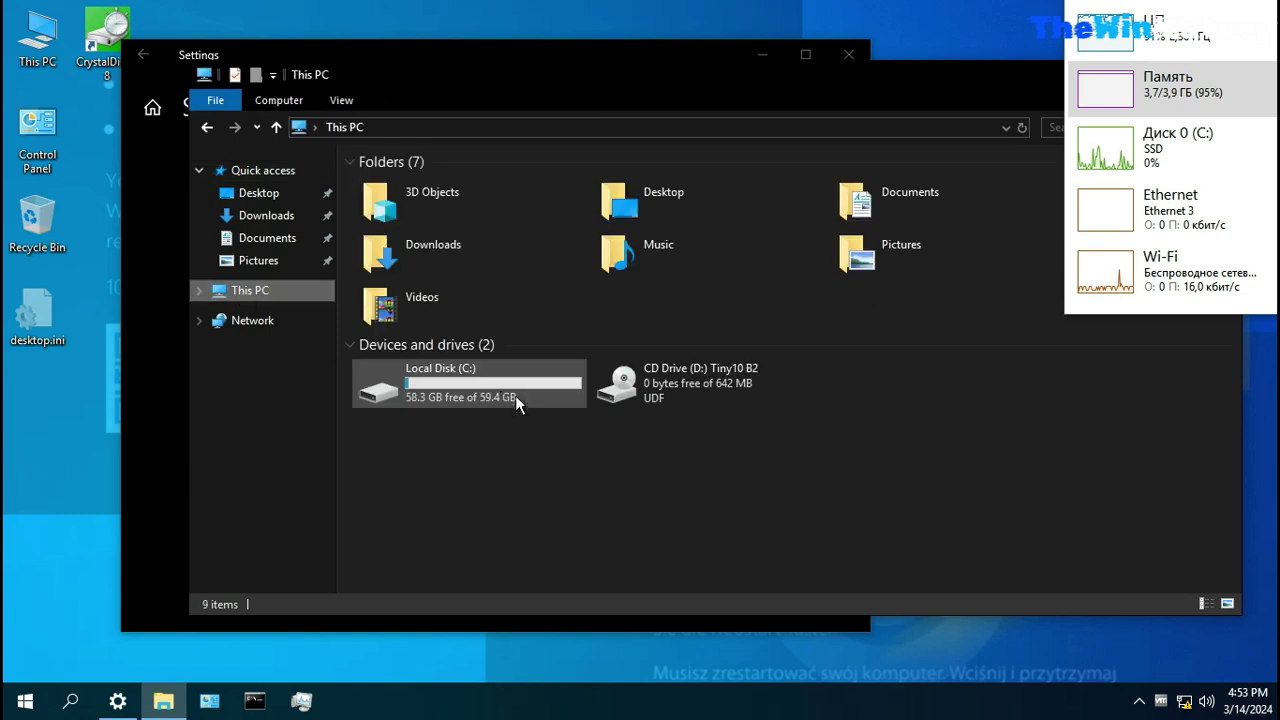
click(500, 388)
right_click(500, 388)
click(639, 609)
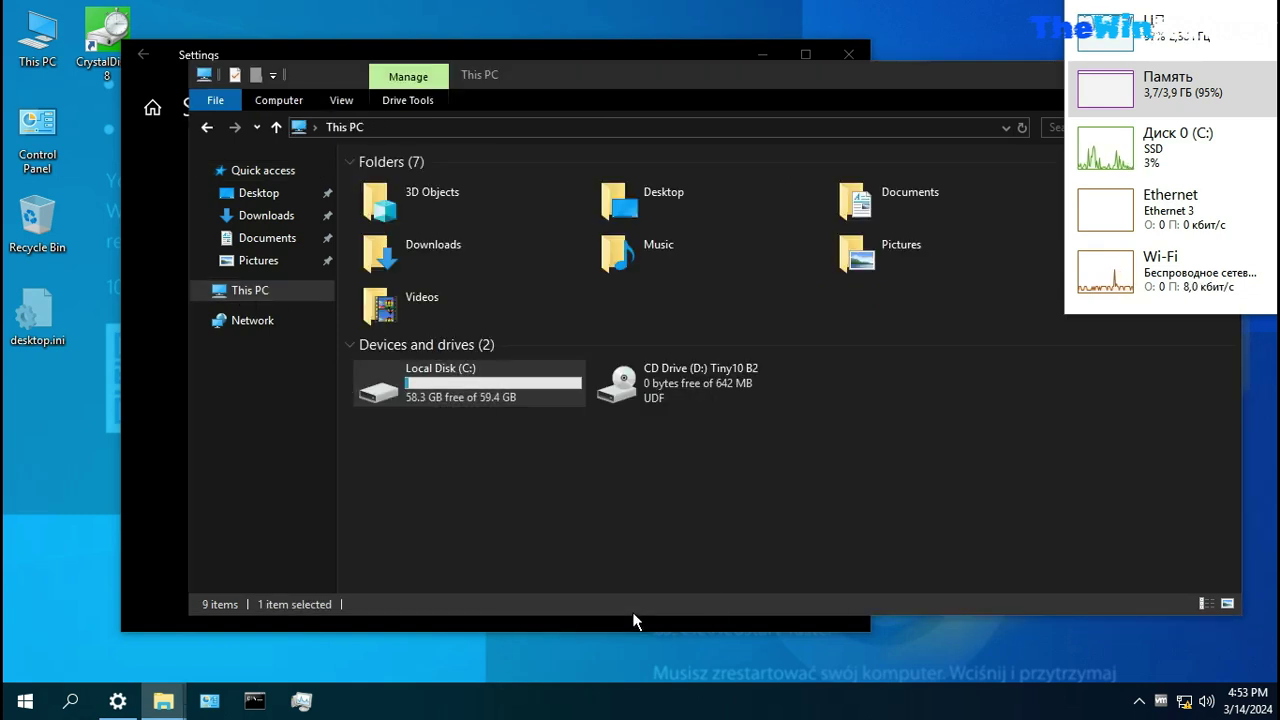
click(830, 246)
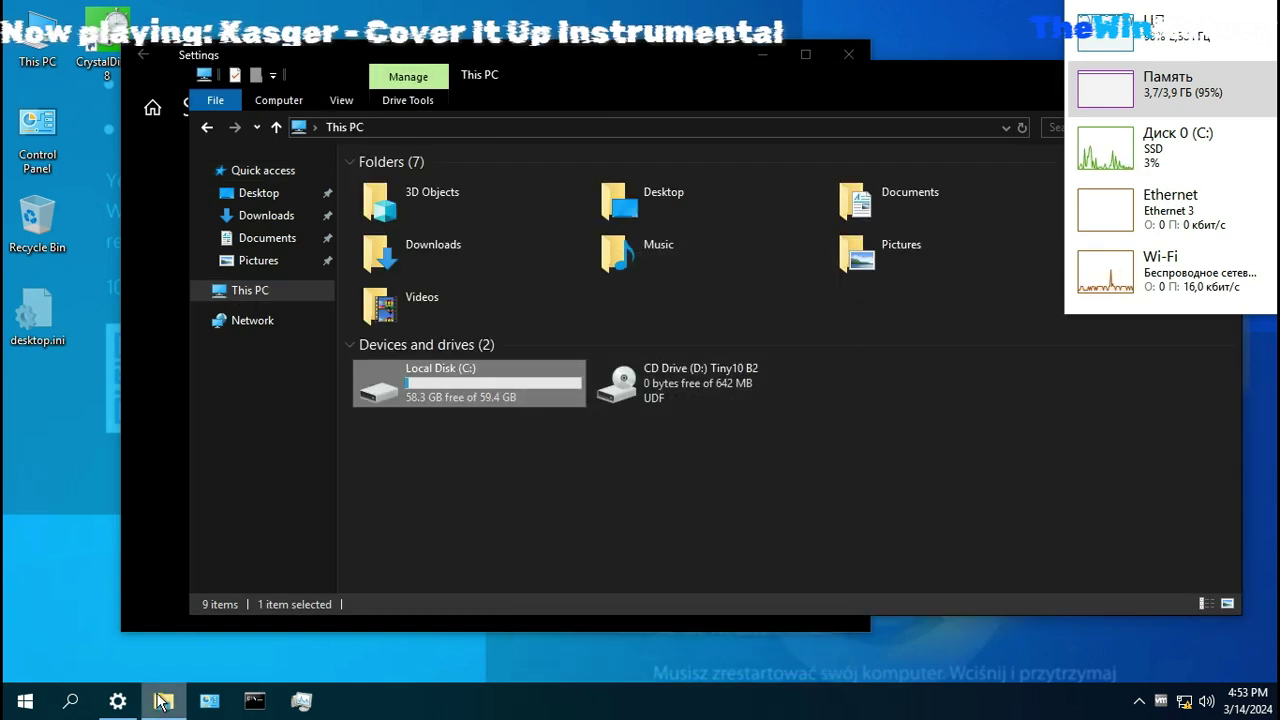
mouse_move(163, 701)
click(249, 563)
click(836, 58)
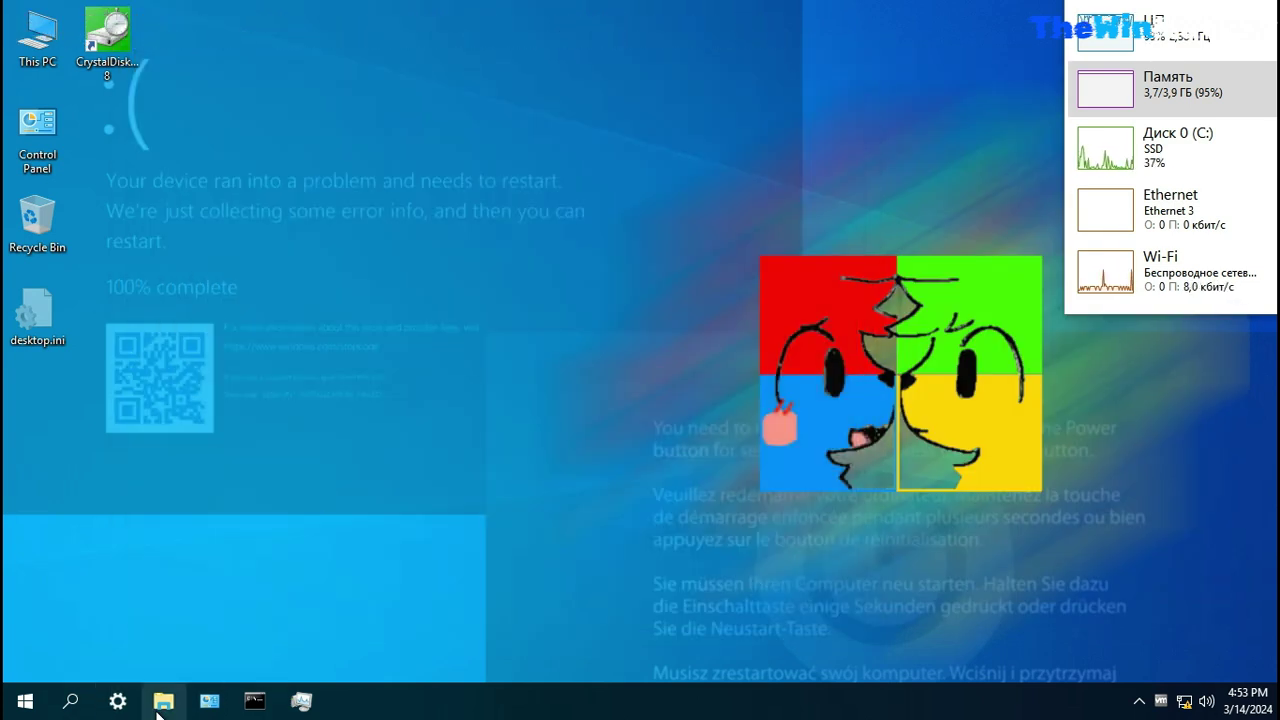
Try opening File Explorer and Control Panel in the virtual machine, closing each window again.
click(160, 703)
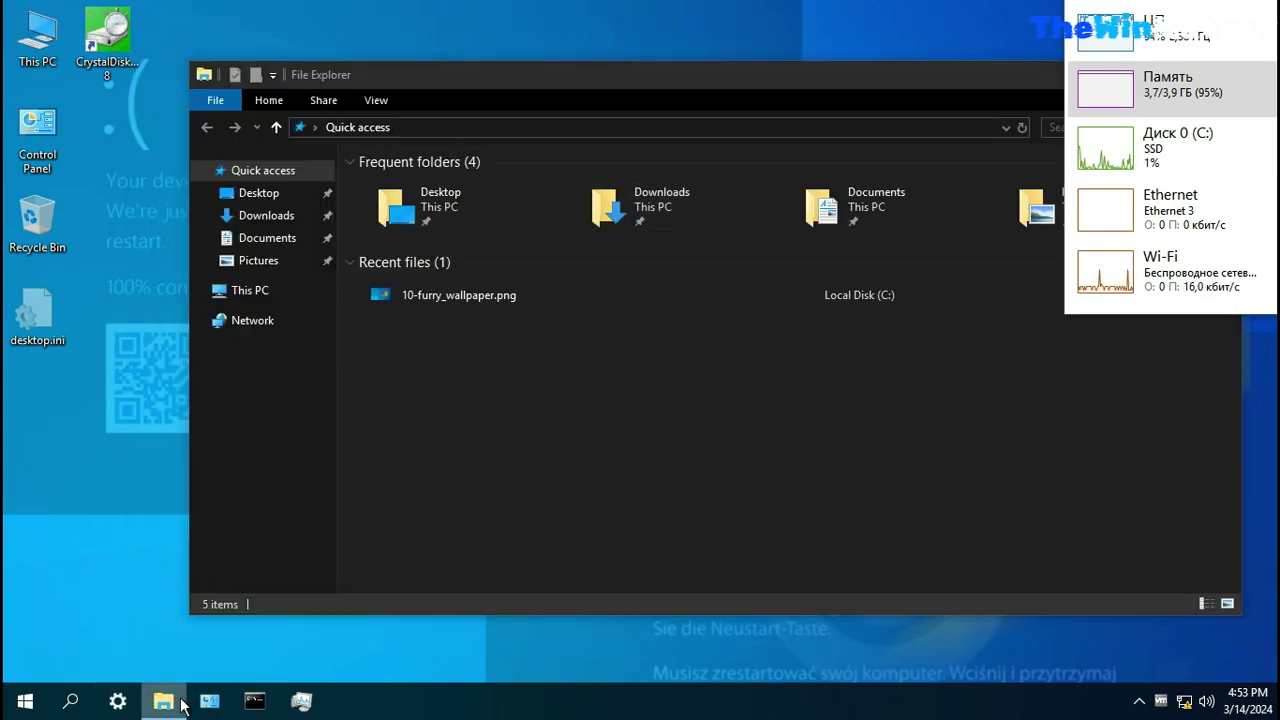
right_click(183, 705)
click(157, 651)
click(208, 703)
right_click(218, 705)
click(209, 667)
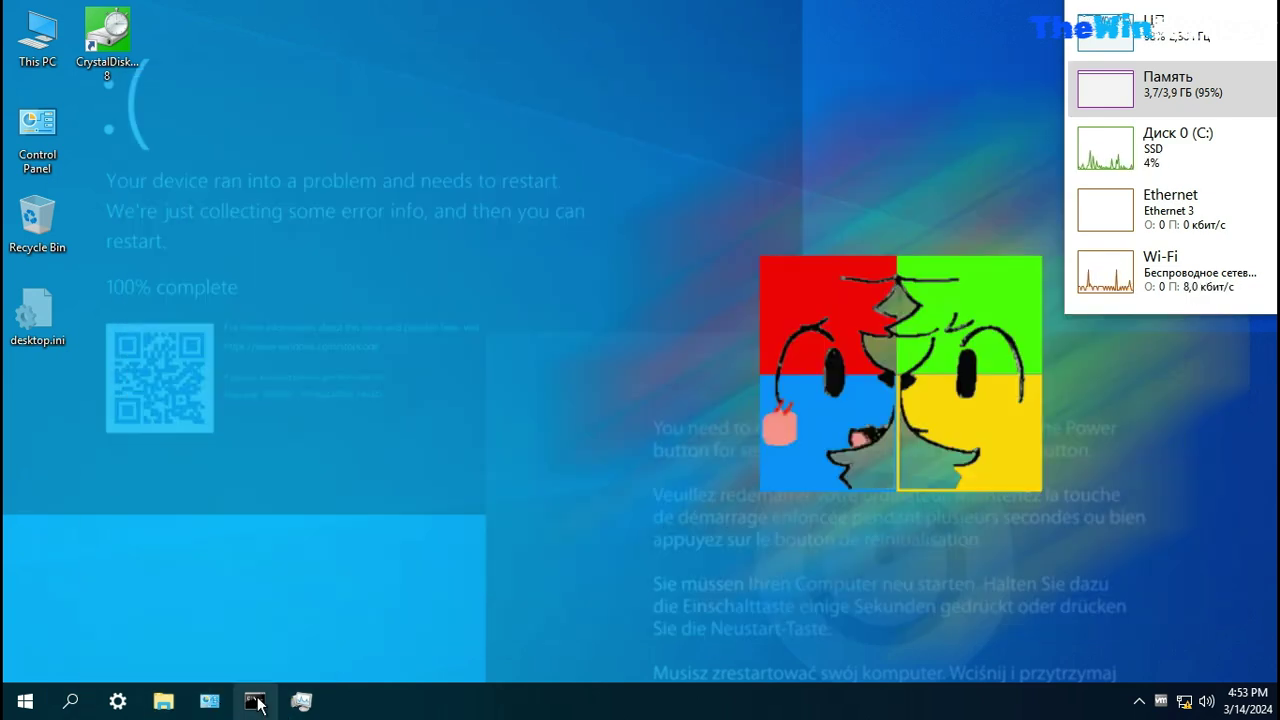
Launch System Information from Command Prompt in the virtual machine, view its system summary, and close both windows.
click(255, 702)
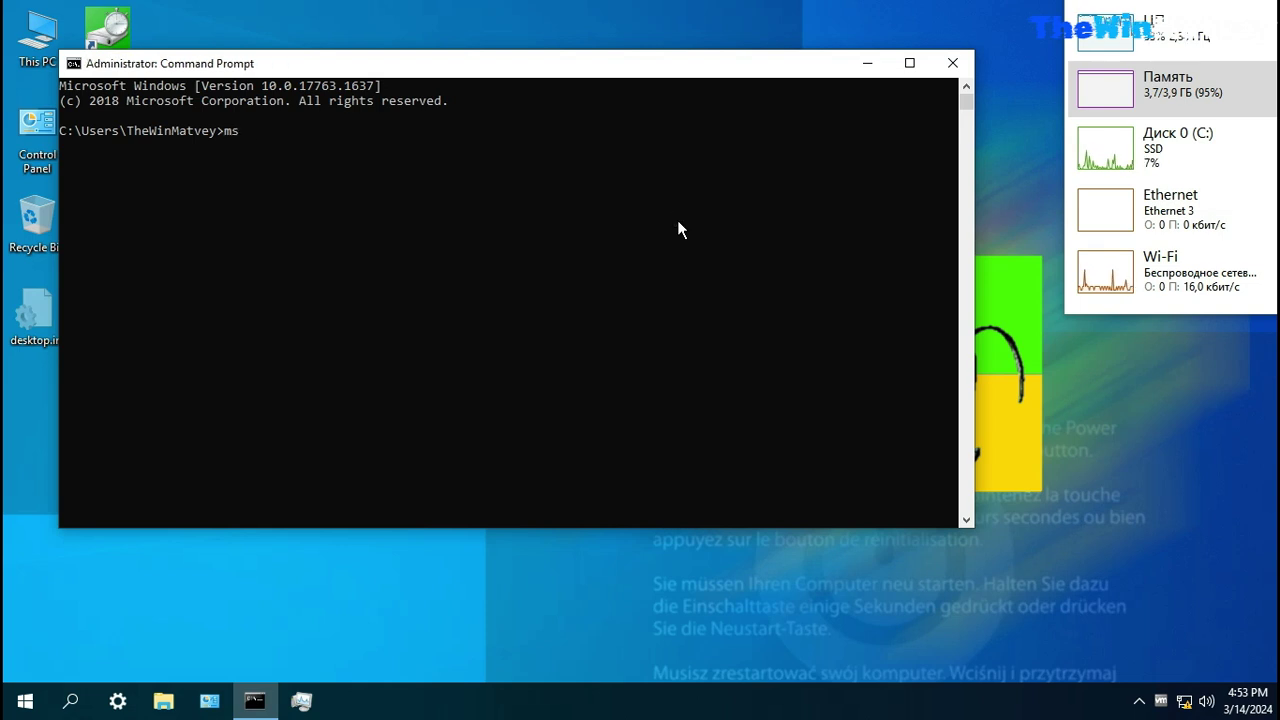
key(Return)
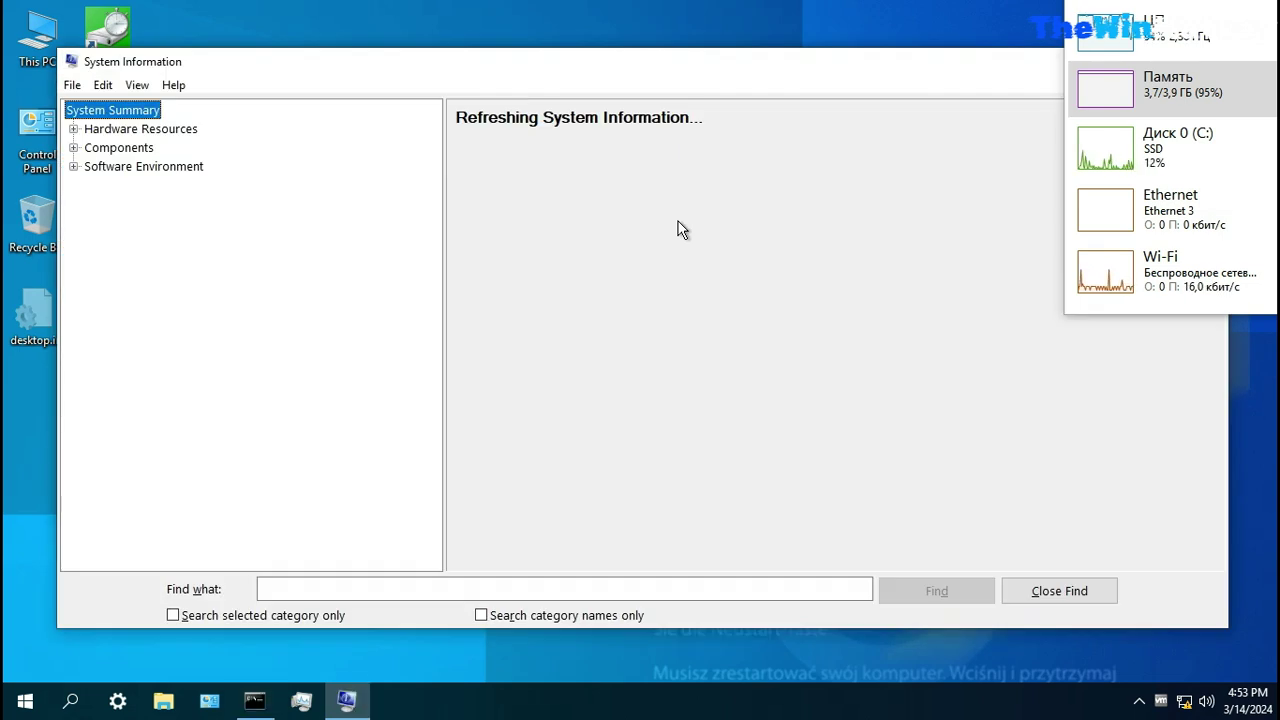
right_click(578, 63)
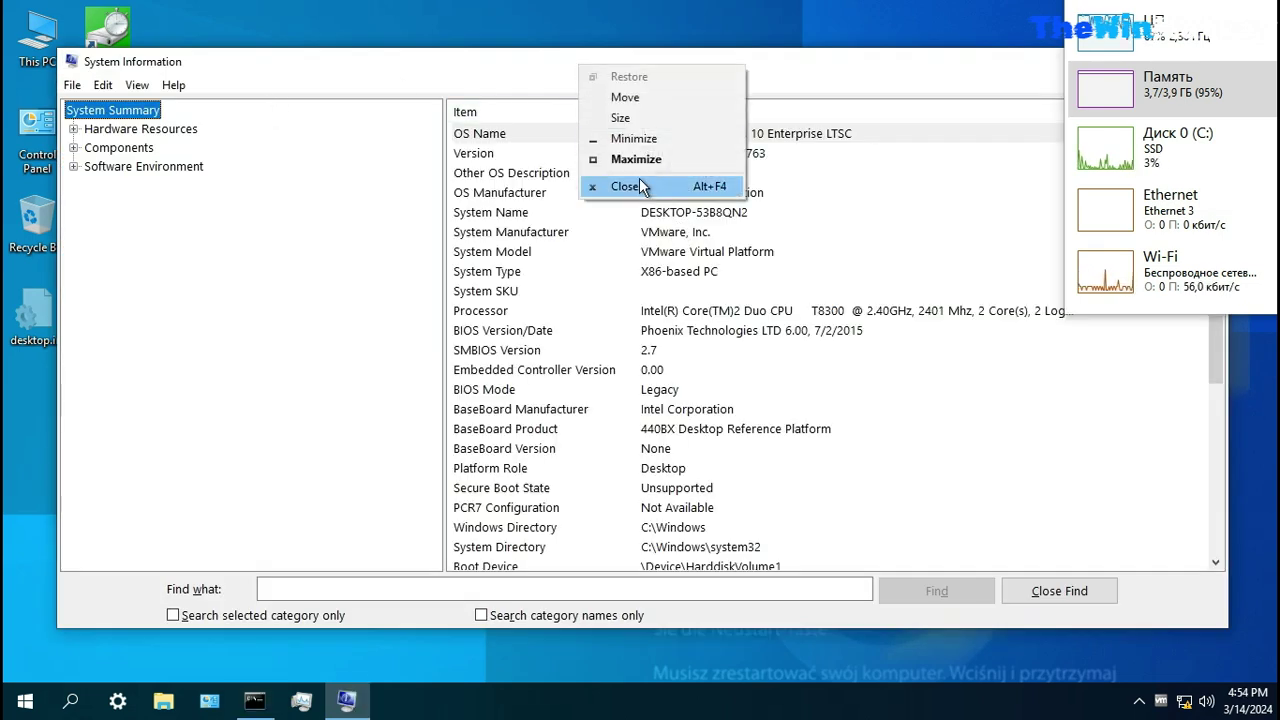
click(639, 179)
click(951, 64)
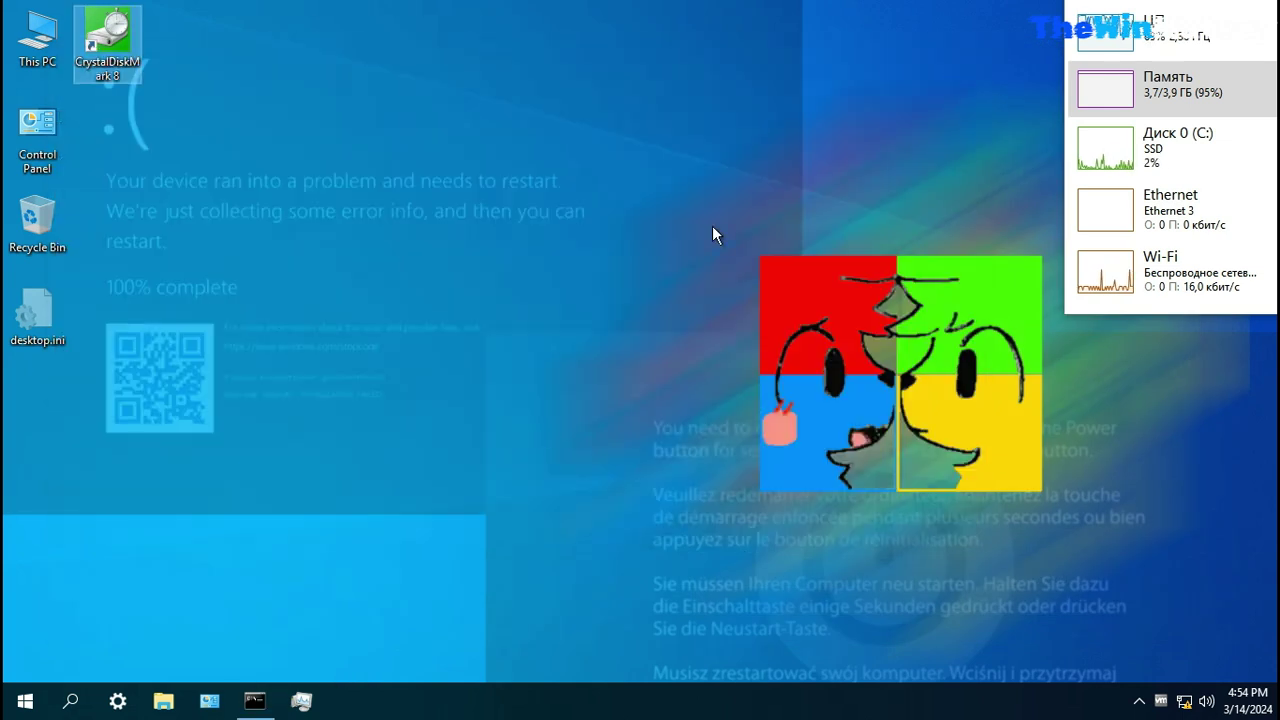
Open Task Manager in the virtual machine and view the Memory and Disk 0 (C:) performance graphs.
click(316, 704)
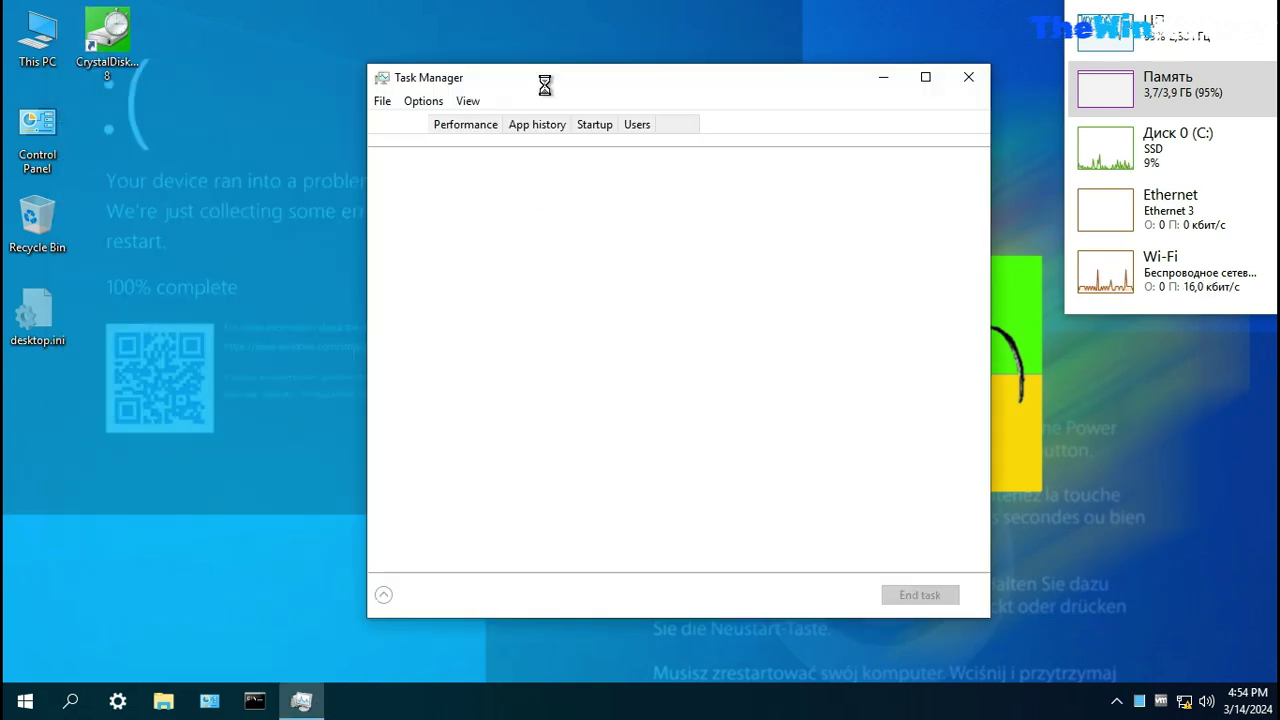
click(465, 124)
click(492, 228)
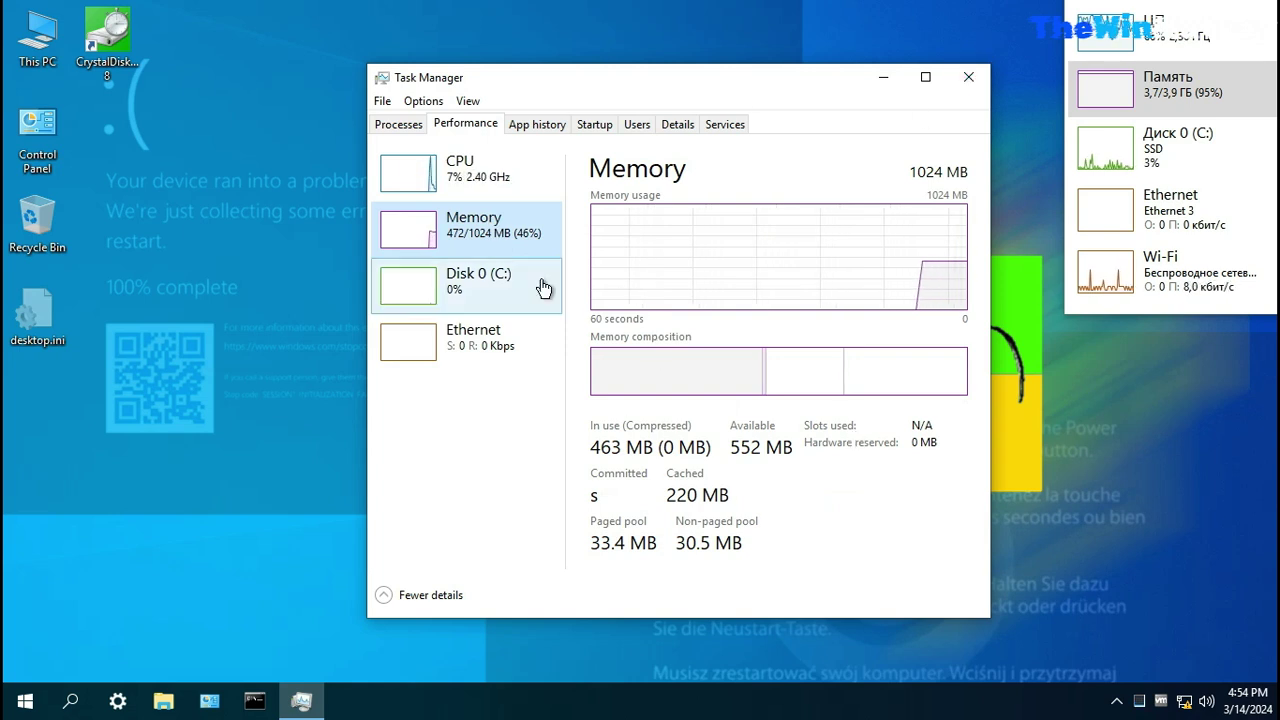
click(470, 283)
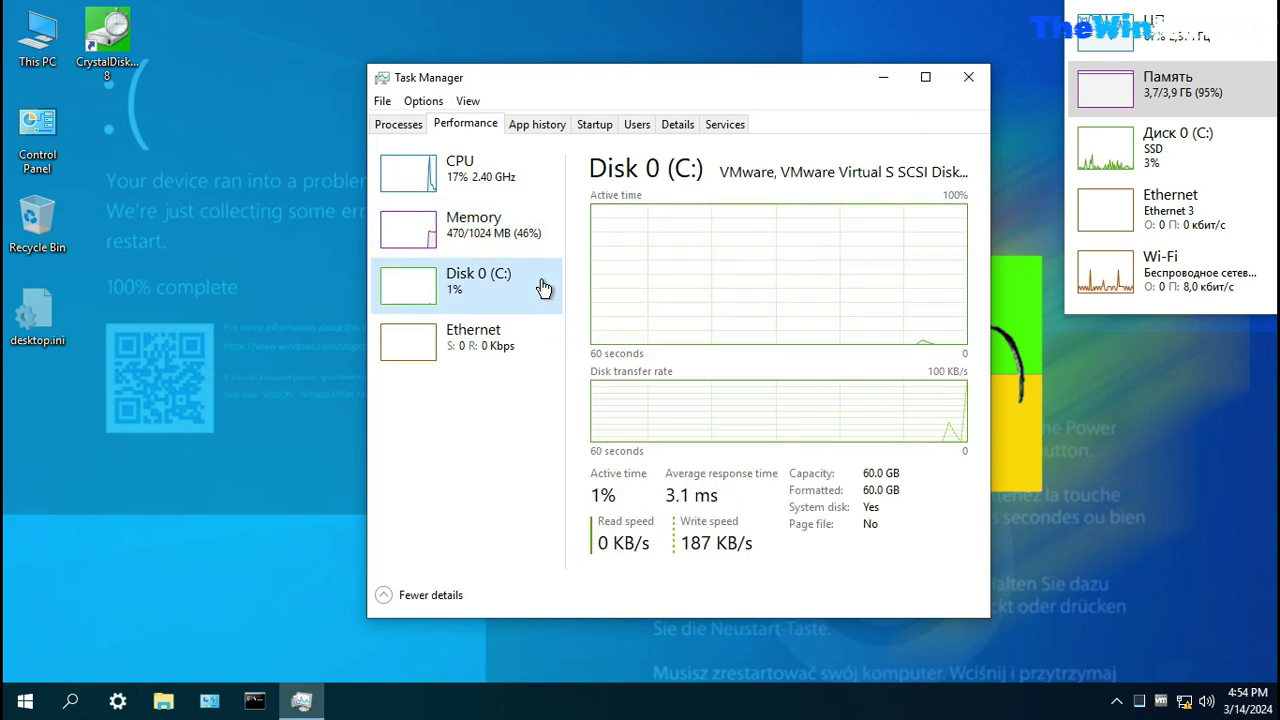
Try opening and dismissing the clock and volume flyouts in the virtual machine.
click(1234, 708)
click(1234, 706)
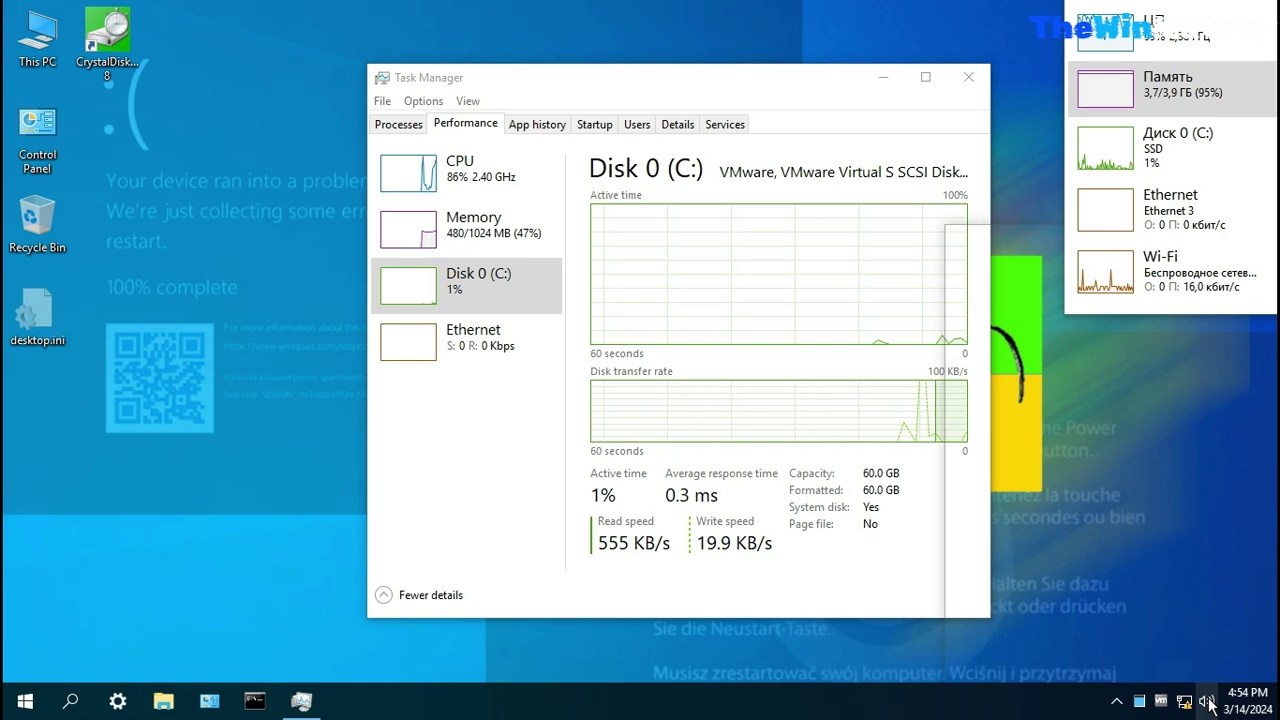
click(1207, 702)
click(1157, 706)
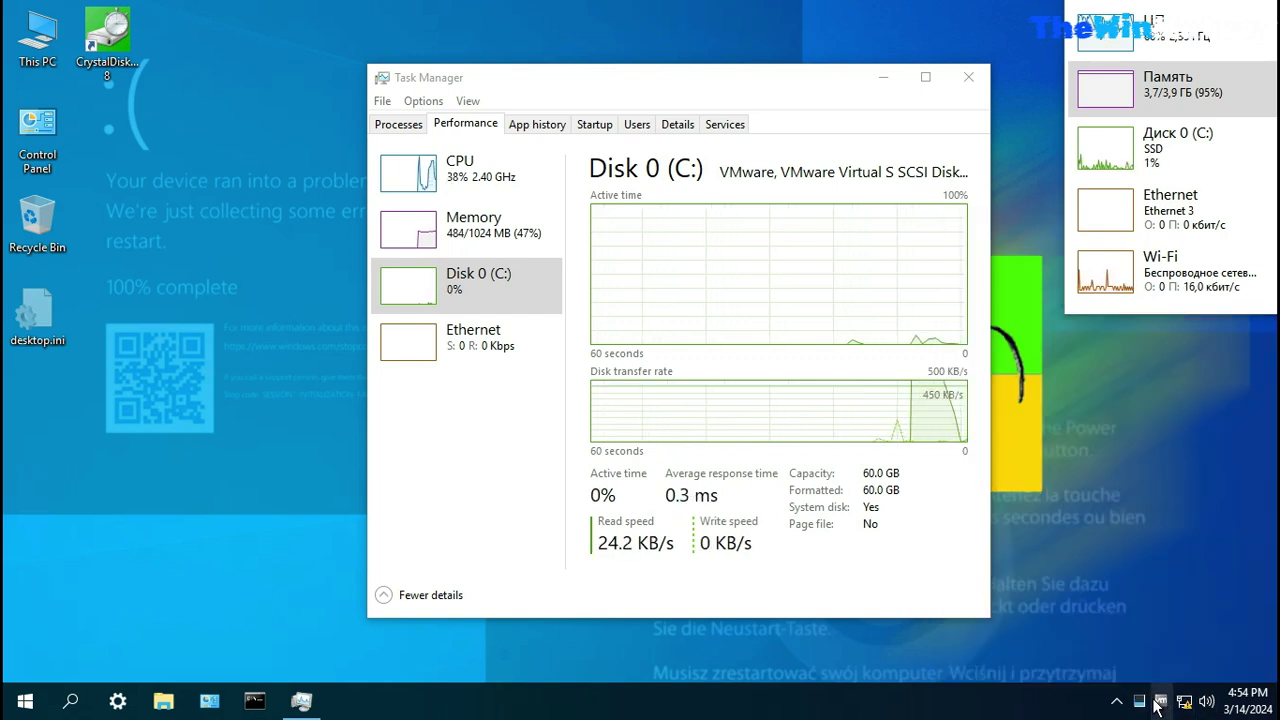
Open the desktop's personalization settings in the virtual machine and close the Settings window.
right_click(331, 357)
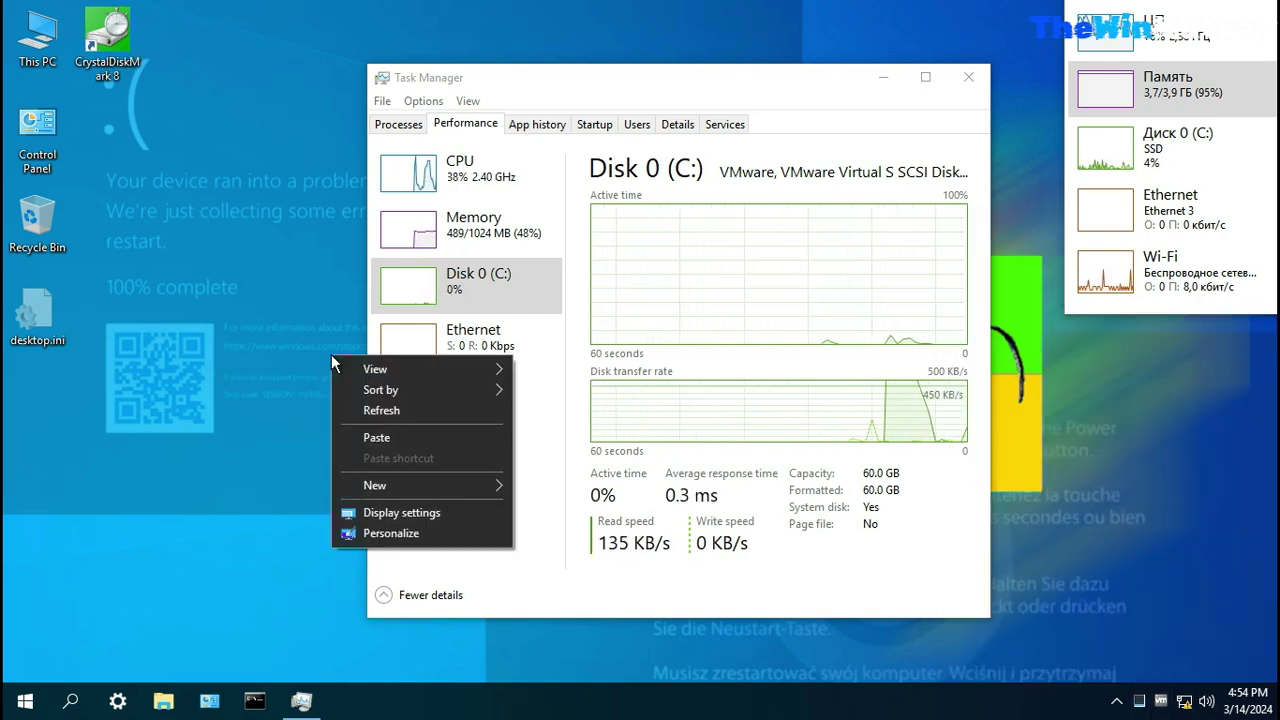
click(405, 534)
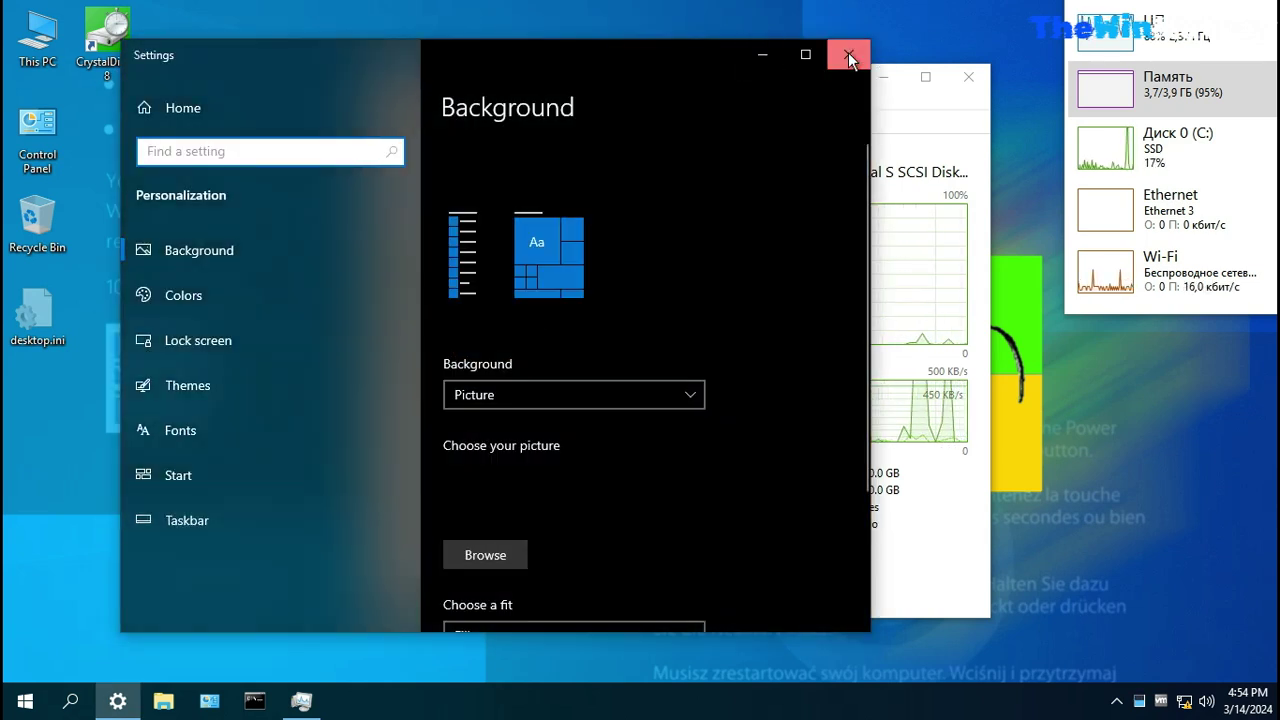
click(848, 55)
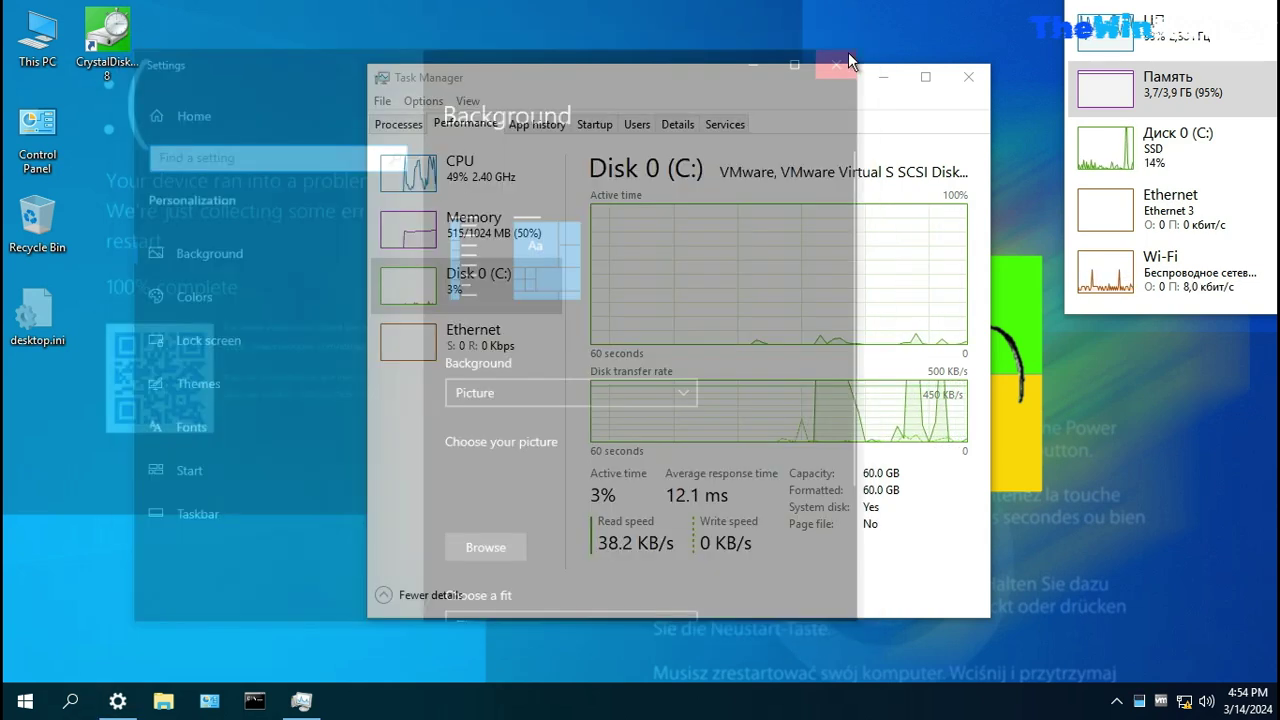
Dismiss the host's performance overlay and minimize the full-screen virtual machine to reach the host desktop.
right_click(1098, 32)
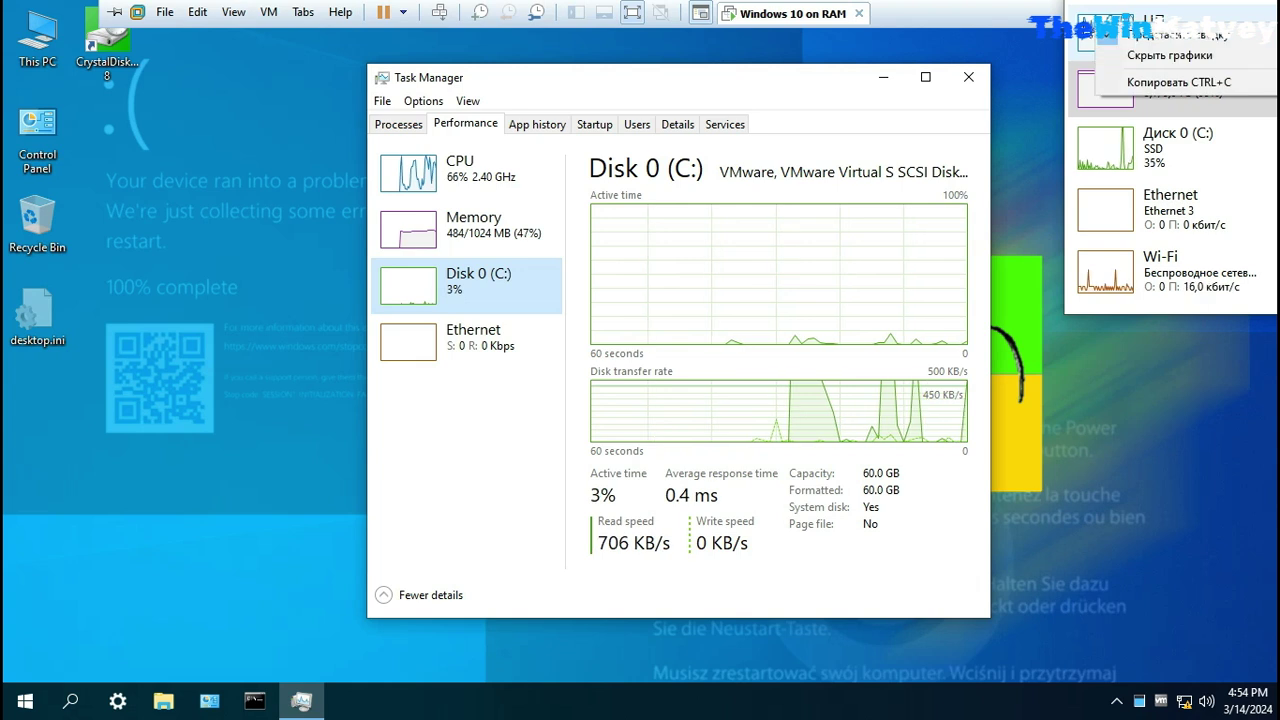
click(1100, 35)
click(1172, 97)
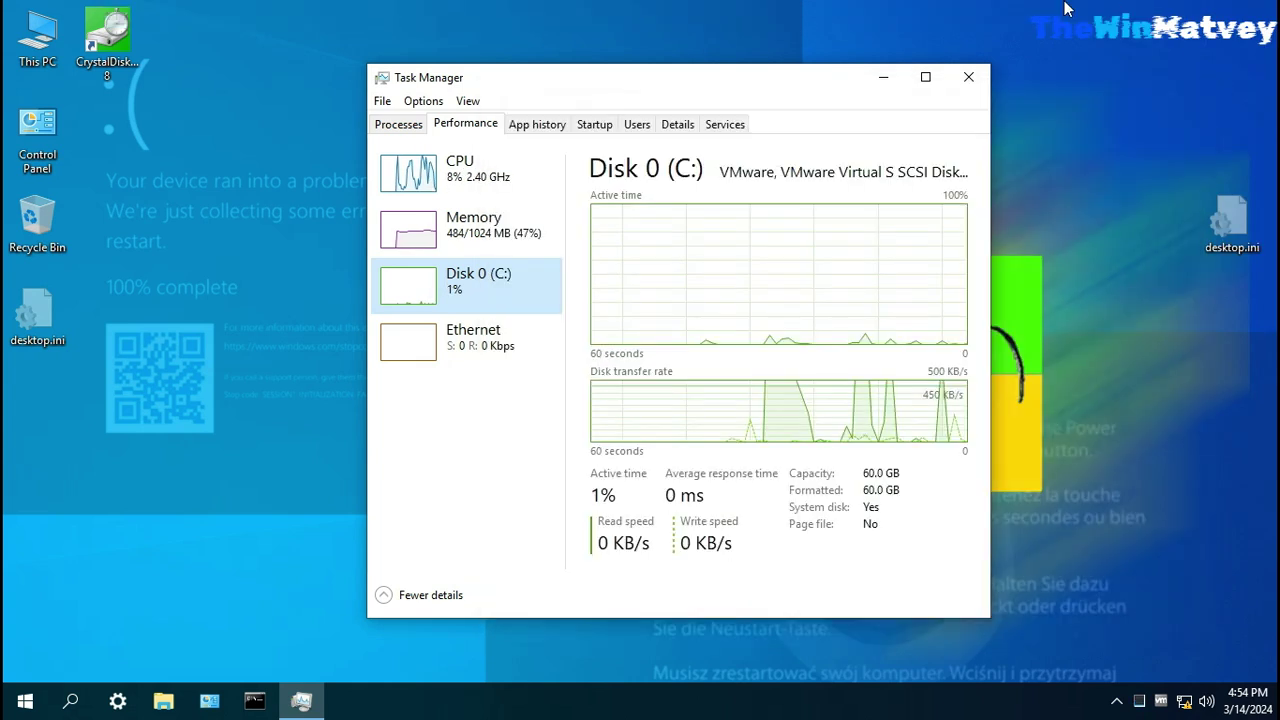
click(1137, 10)
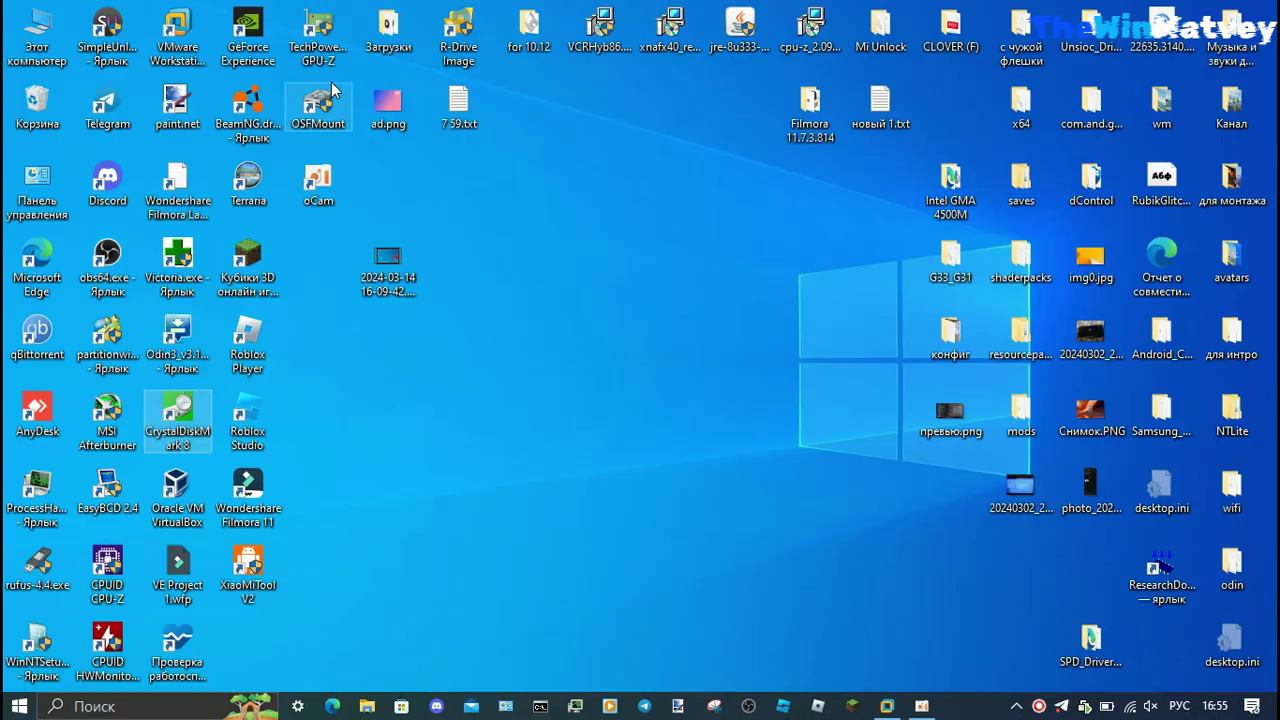
Run OSFMount as administrator on the host and dismount the 1.5 GB RAM drive D: while the virtual machine is running.
right_click(333, 92)
click(362, 139)
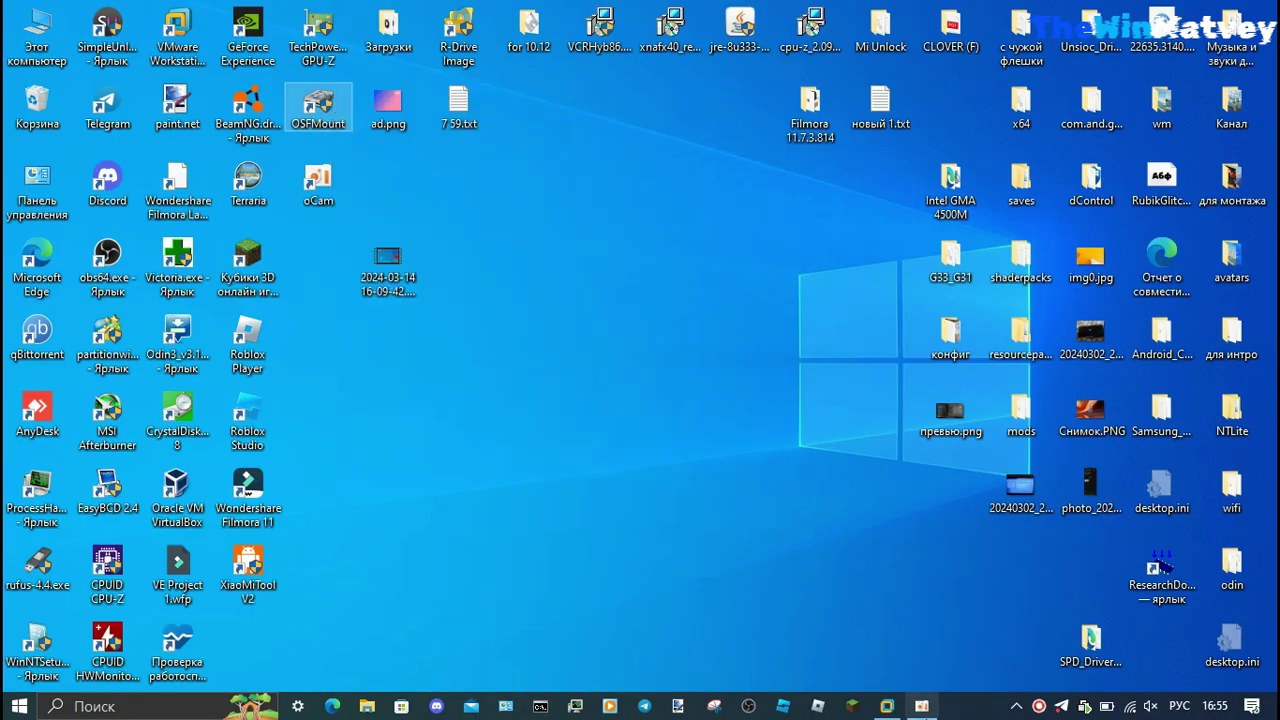
click(889, 706)
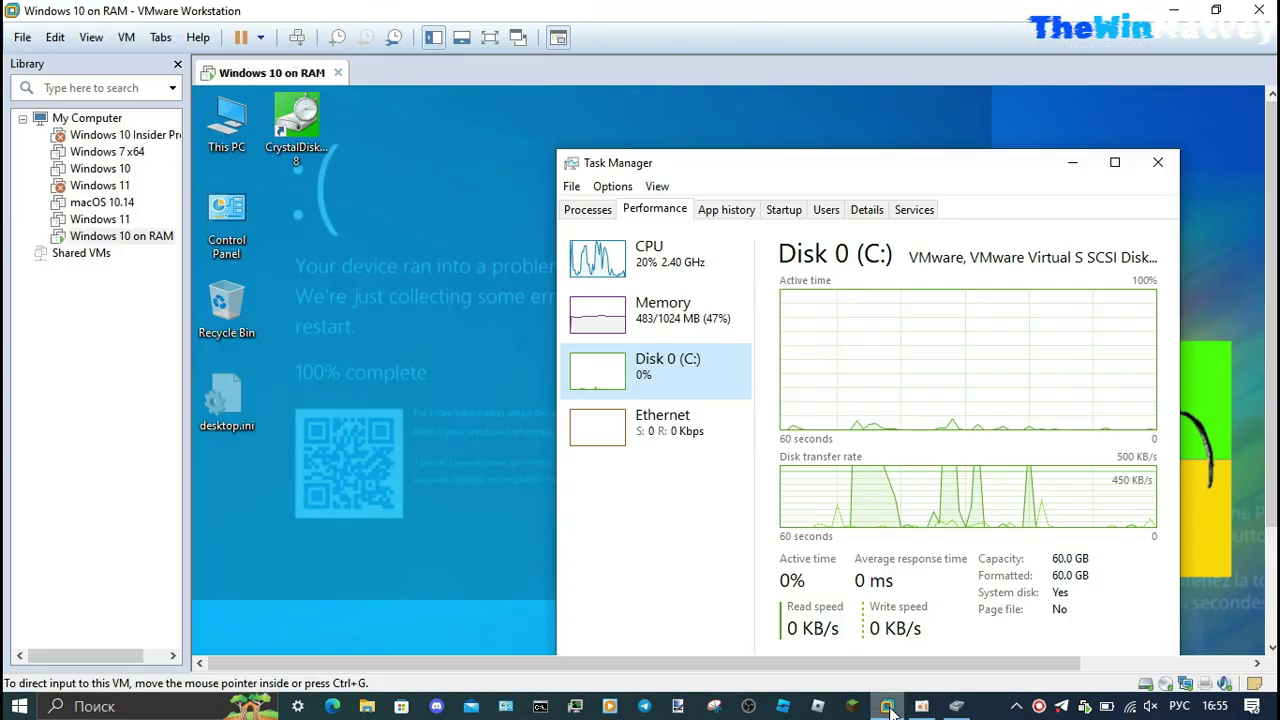
click(185, 119)
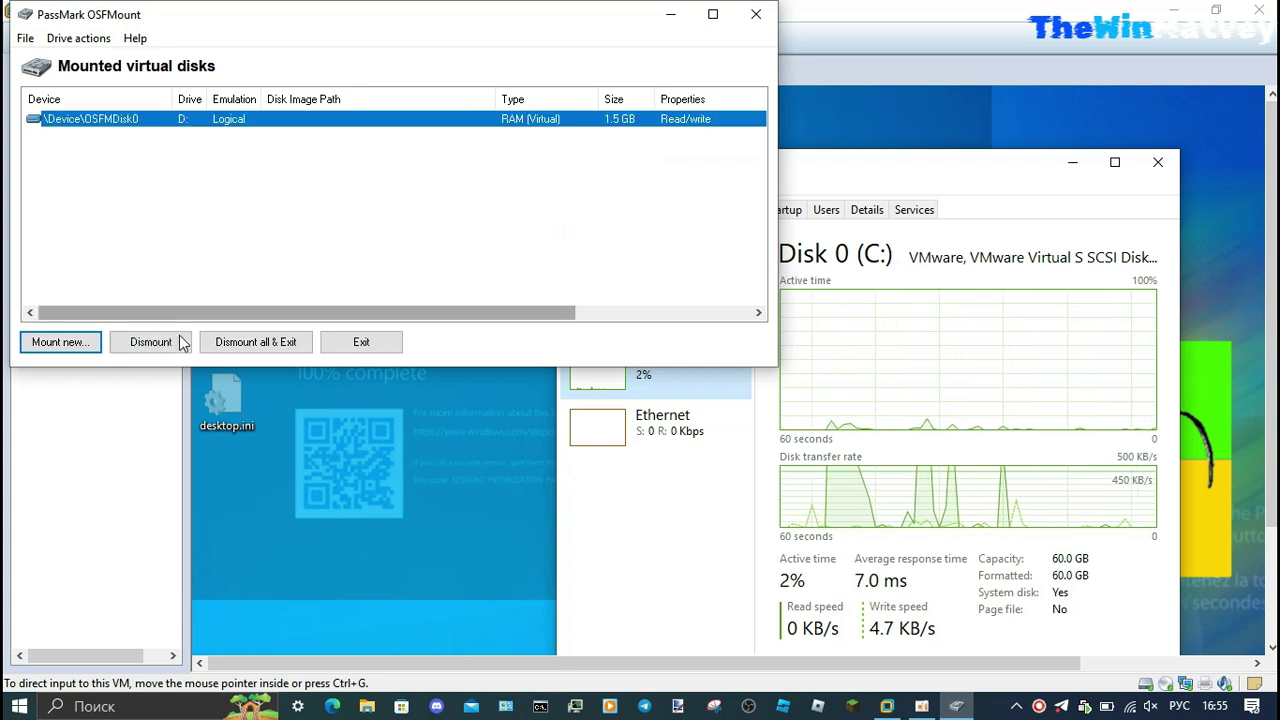
click(178, 342)
click(733, 429)
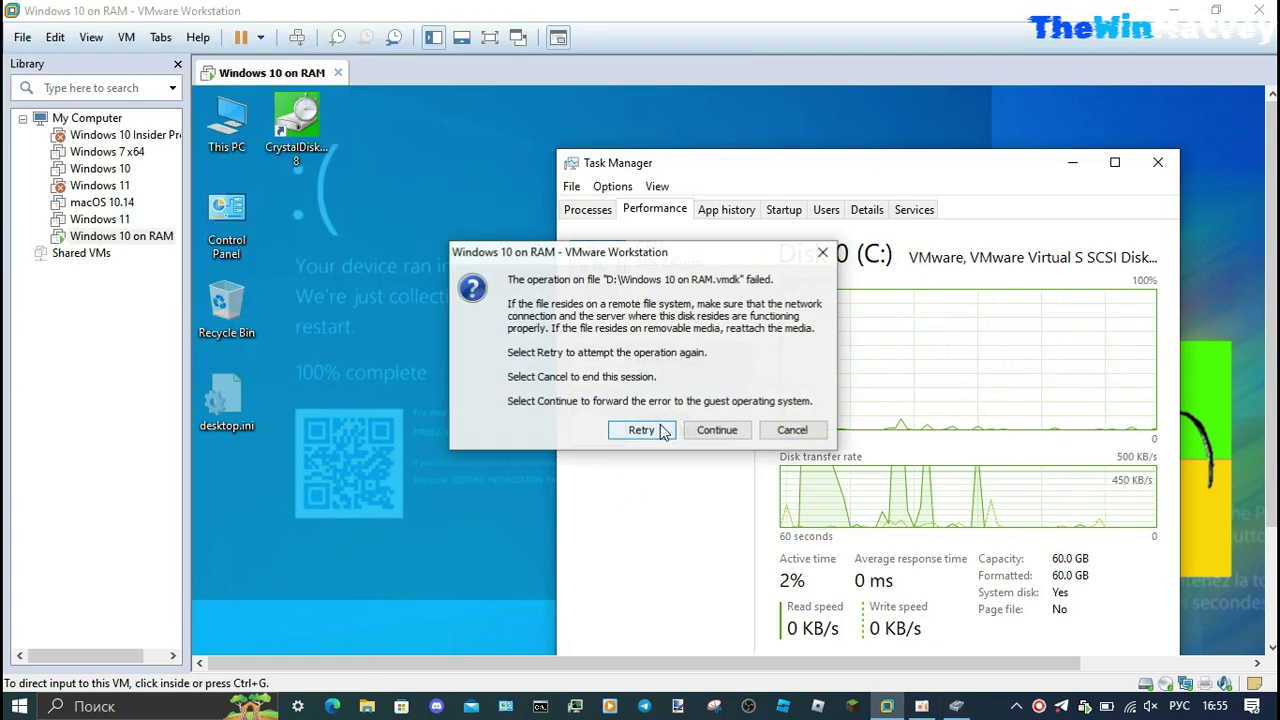
Answer the virtual disk error by ending the virtual machine's session, and close OSFMount.
click(688, 431)
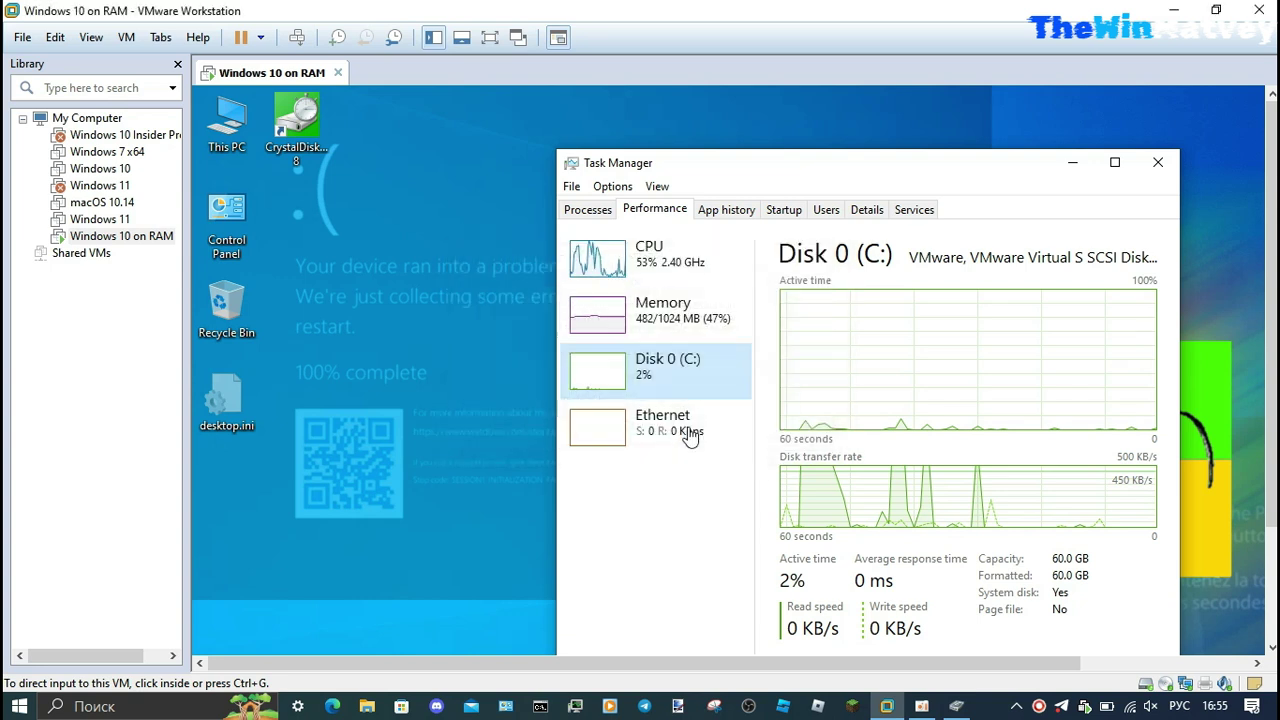
click(793, 432)
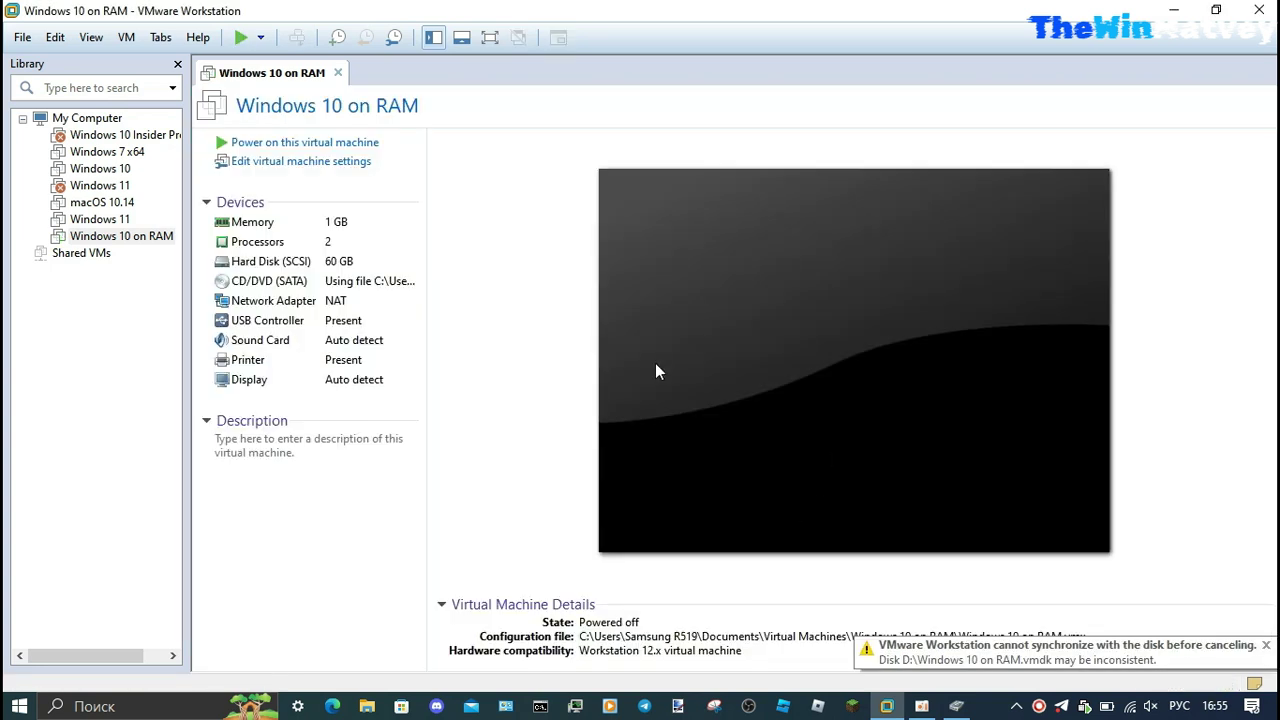
click(953, 706)
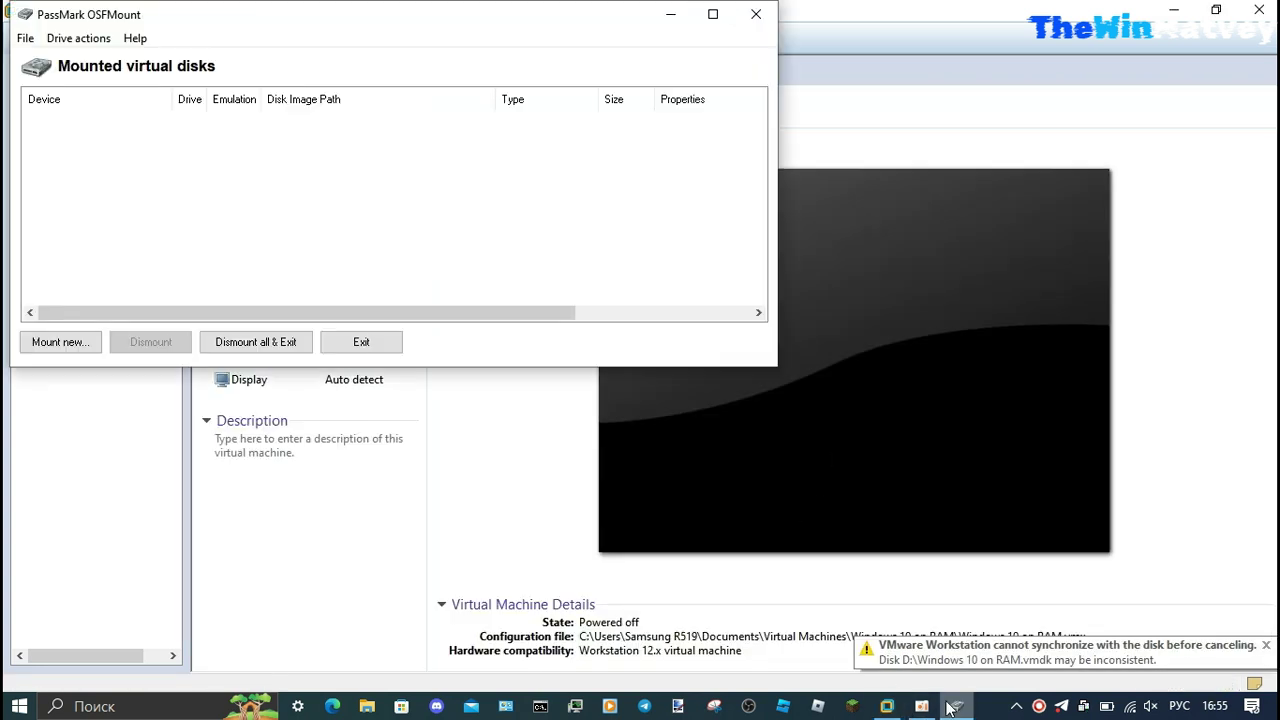
click(757, 17)
Open the settings of the Windows 10 on RAM virtual machine and remove its hard disk.
key(ctrl+d)
click(478, 179)
click(748, 382)
click(603, 581)
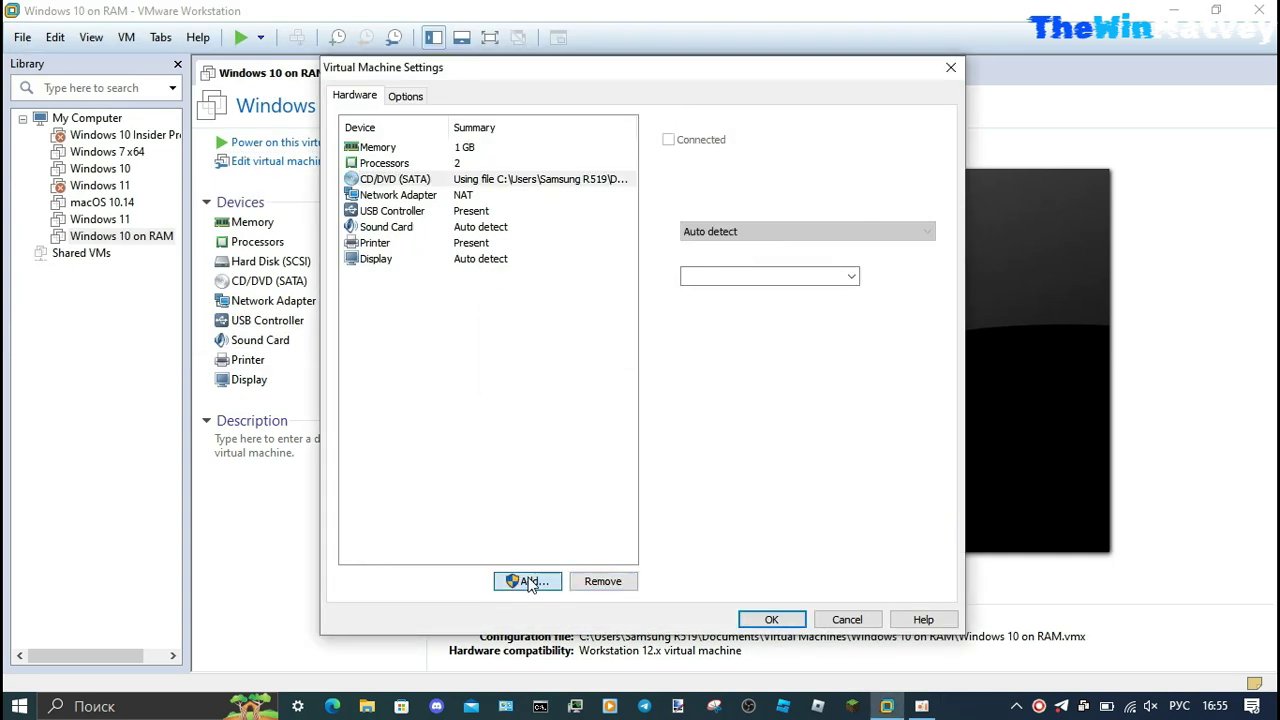
Add a hard disk using the existing virtual disk Windows 10 on RAM.vmdk from Documents > Virtual Machines > Windows 10 on RAM.
click(529, 581)
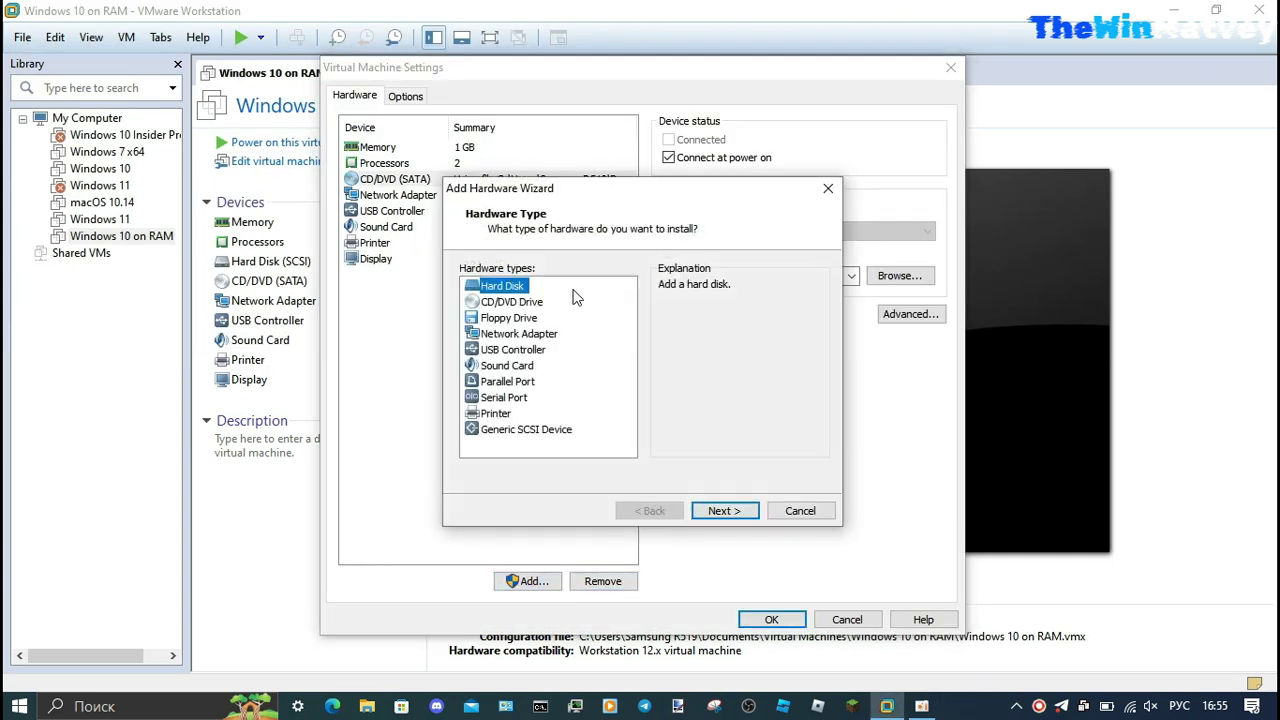
click(716, 514)
click(716, 514)
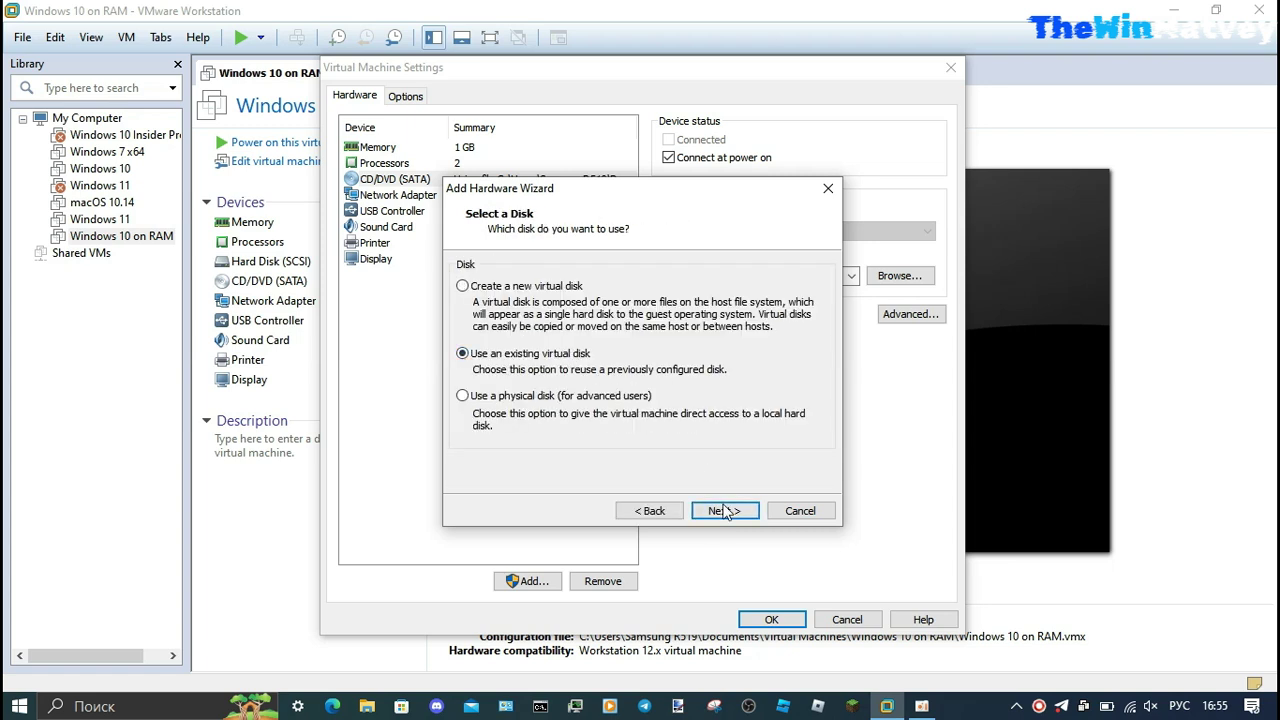
click(724, 508)
click(792, 329)
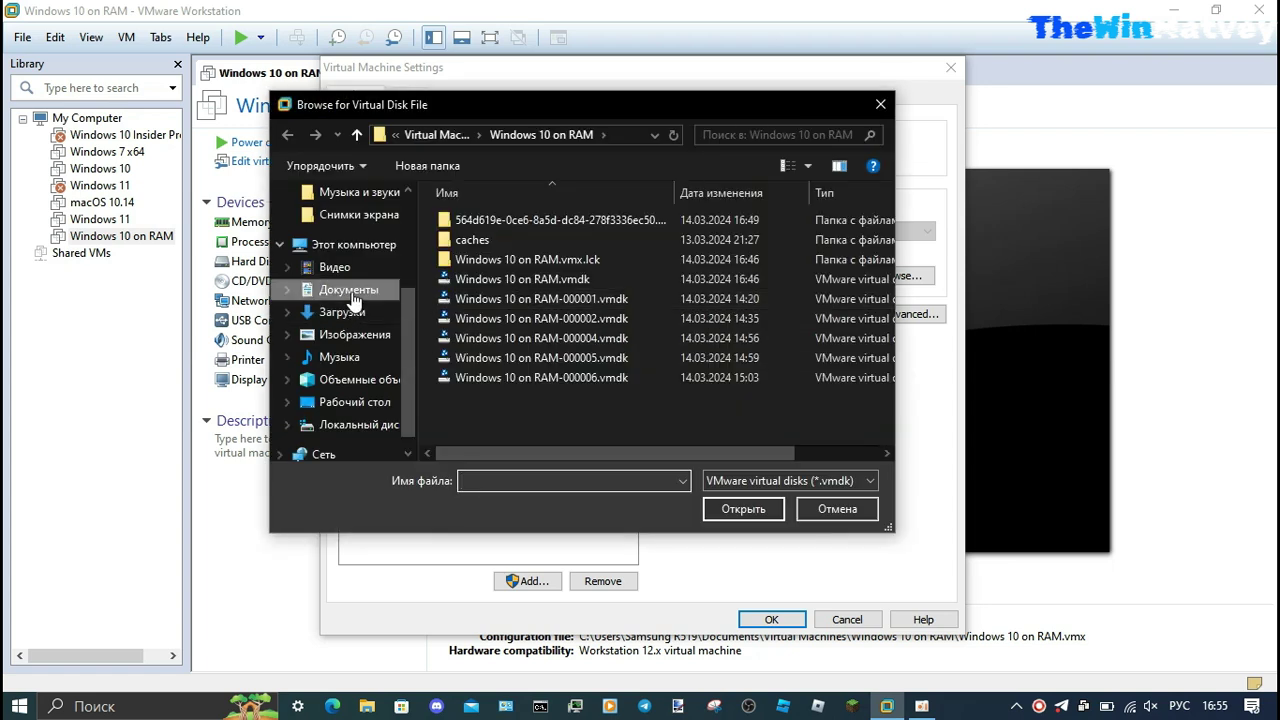
click(345, 284)
double_click(455, 276)
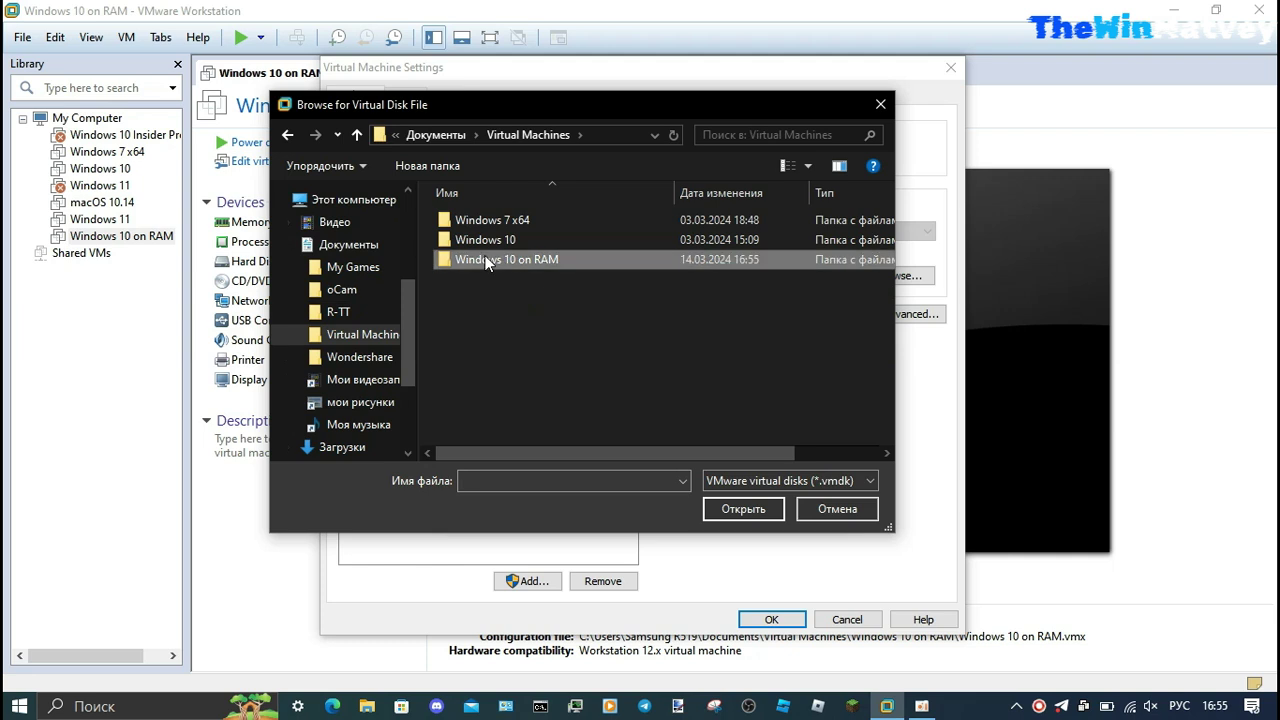
double_click(460, 261)
click(540, 279)
click(745, 511)
click(748, 514)
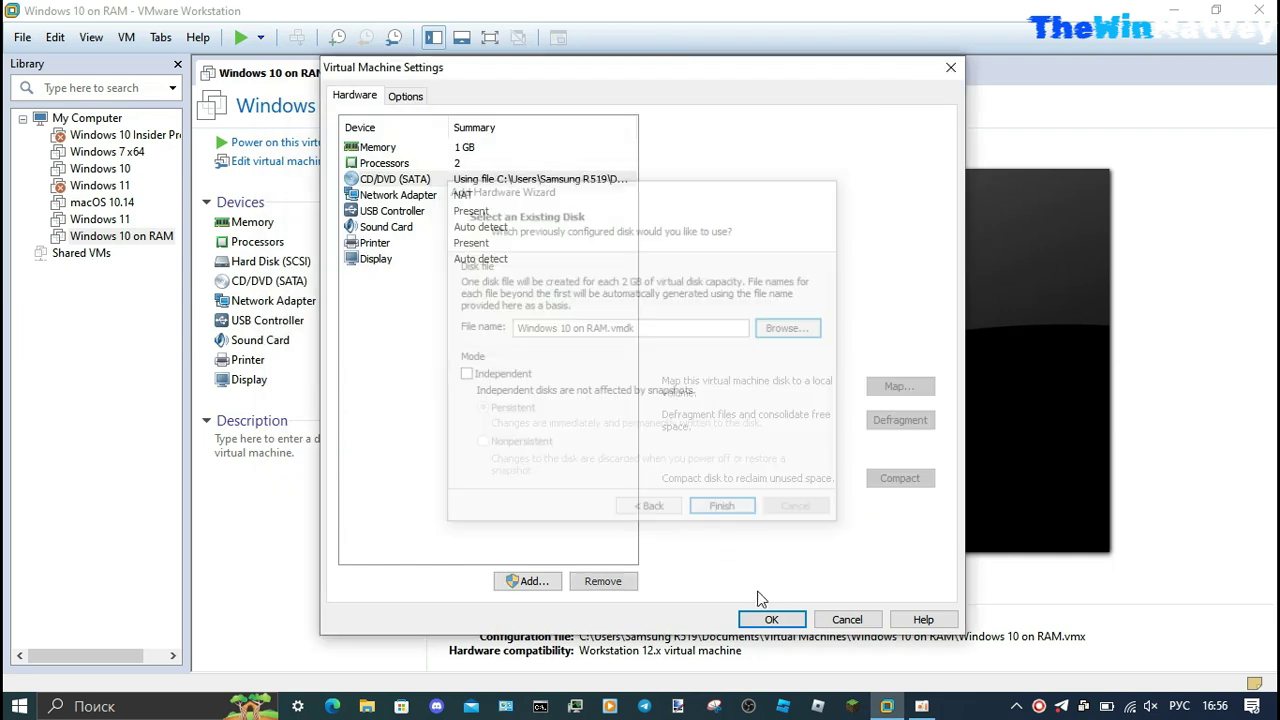
Save the virtual machine settings and power on Windows 10 on RAM.
click(760, 617)
click(352, 142)
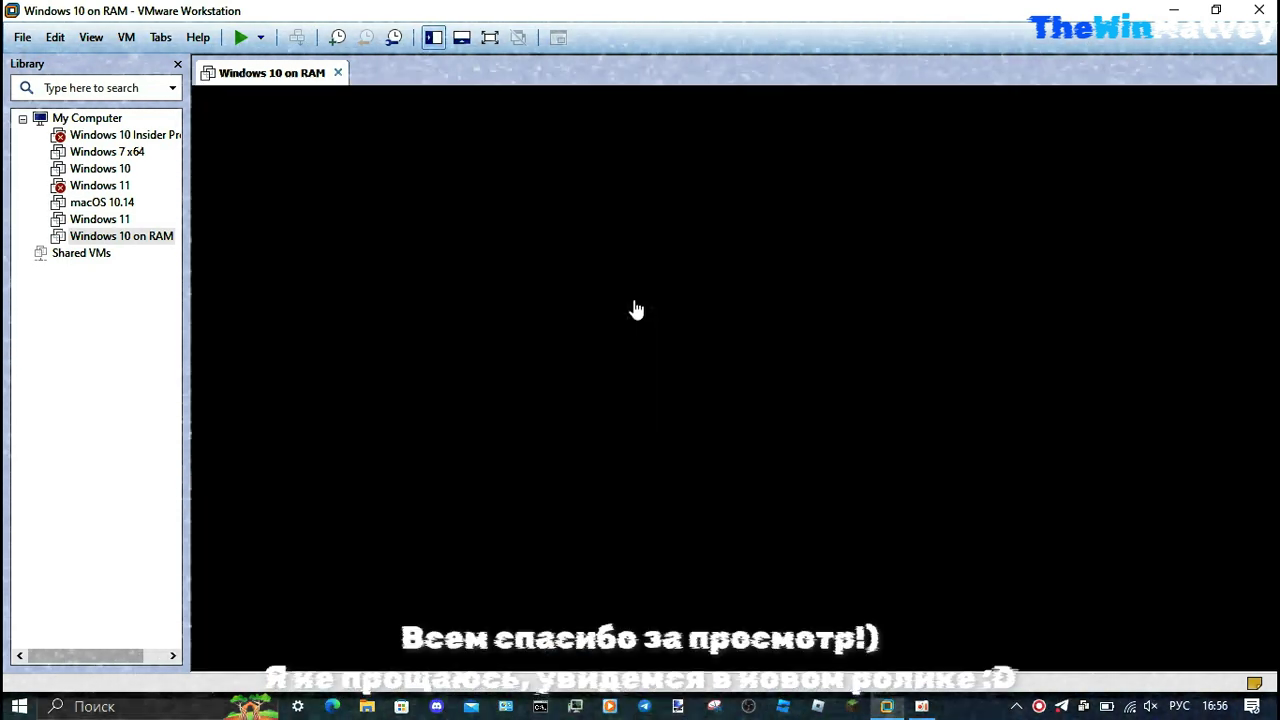